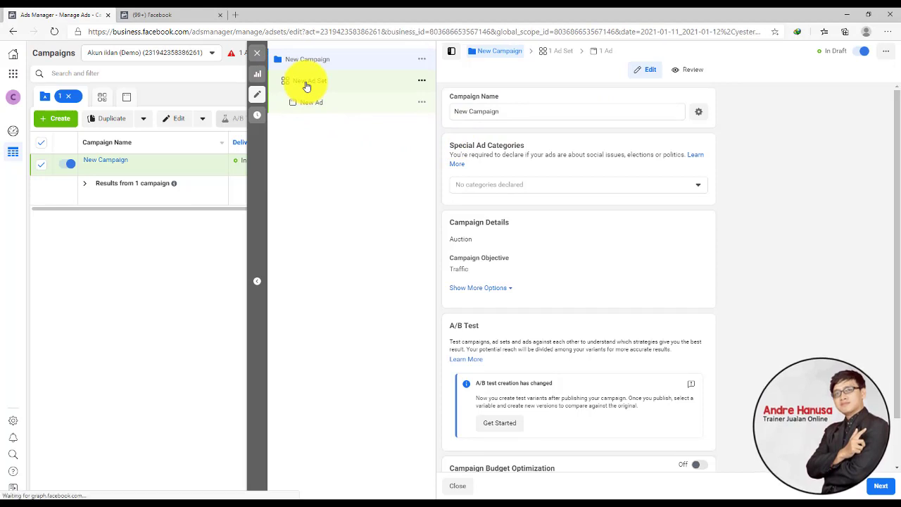
# Open the draft ad set under New Campaign for editing and go to its Audience settings.
pyautogui.click(264, 56)
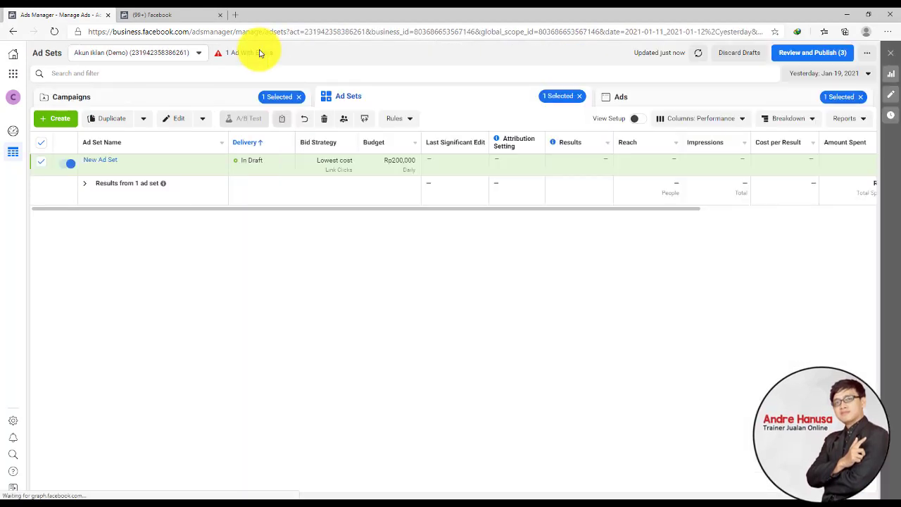
pyautogui.click(175, 124)
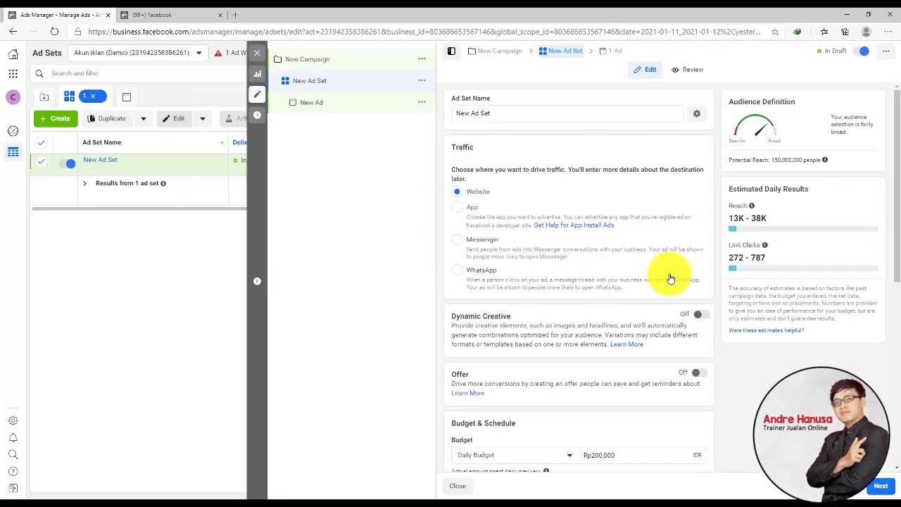
pyautogui.scroll(-7, 696, 298)
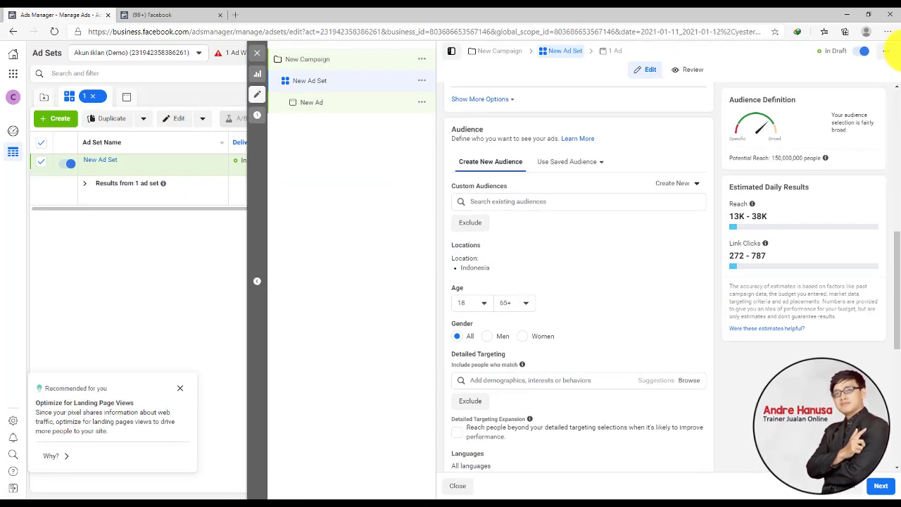
pyautogui.click(887, 32)
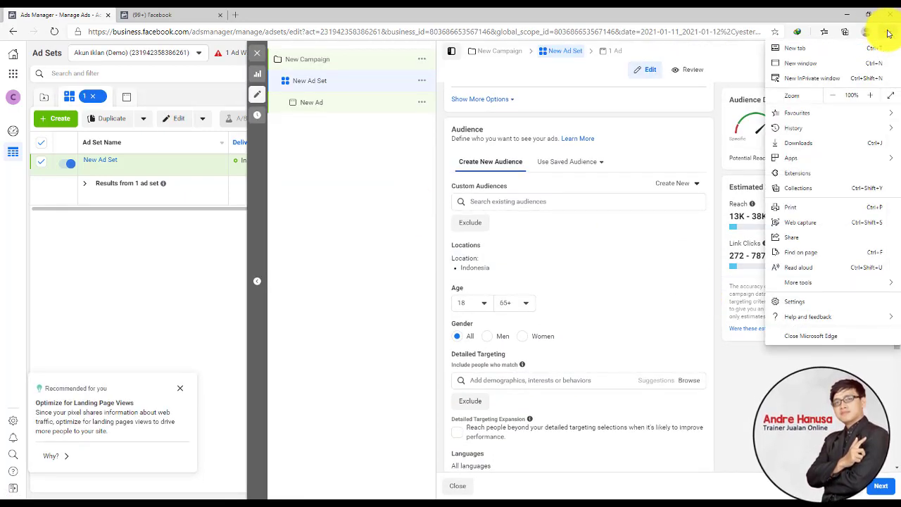
pyautogui.click(887, 31)
# Examine the ad set's audience options for location, age, gender, detailed targeting and languages.
pyautogui.scroll(-4, 585, 256)
pyautogui.scroll(2, 584, 259)
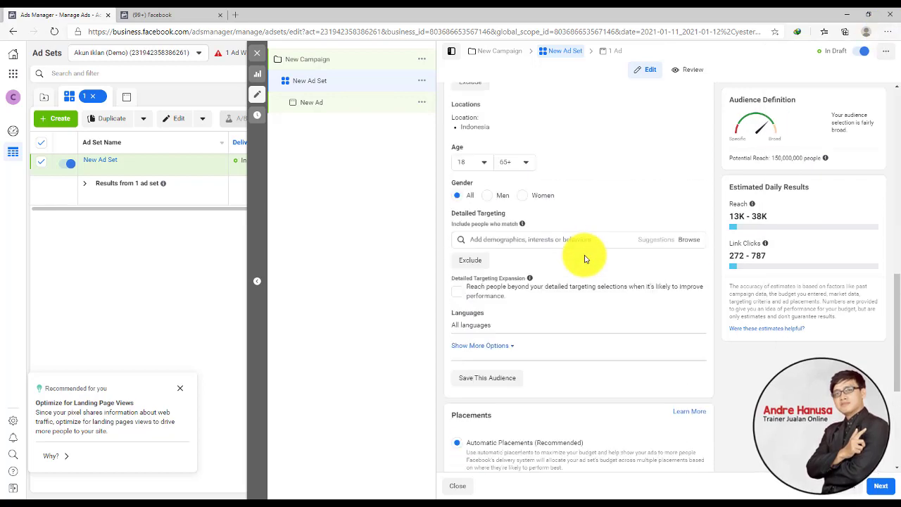
pyautogui.scroll(-3, 585, 257)
pyautogui.scroll(4, 586, 255)
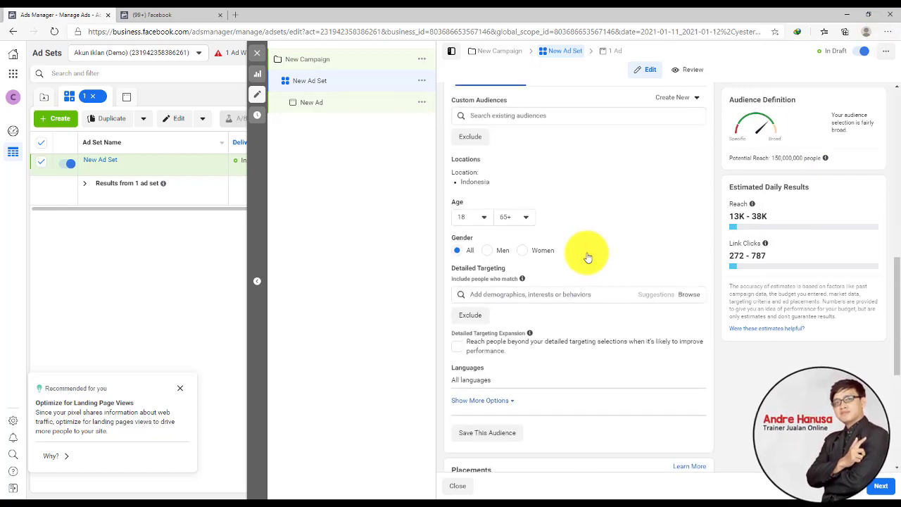
pyautogui.scroll(-2, 587, 256)
pyautogui.scroll(3, 587, 256)
pyautogui.moveTo(473, 219)
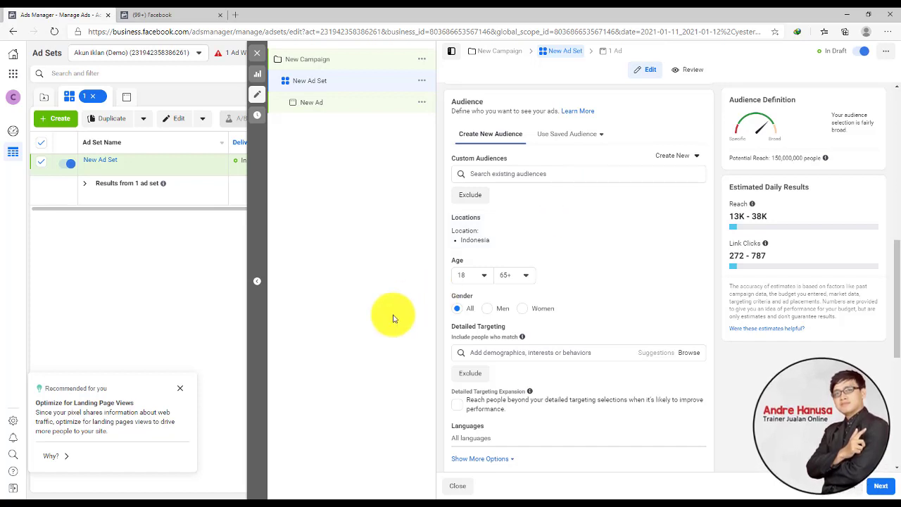
pyautogui.click(598, 216)
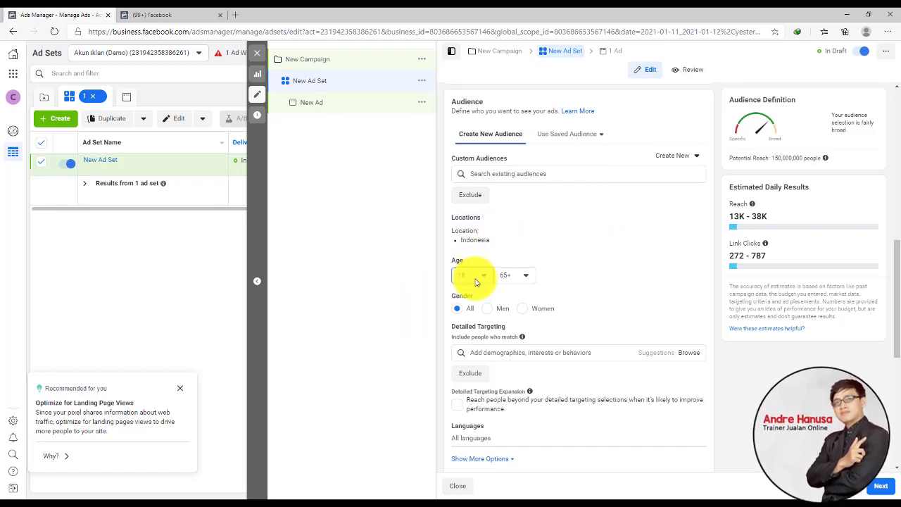
# Set the audience's age range to 20–40.
pyautogui.click(475, 279)
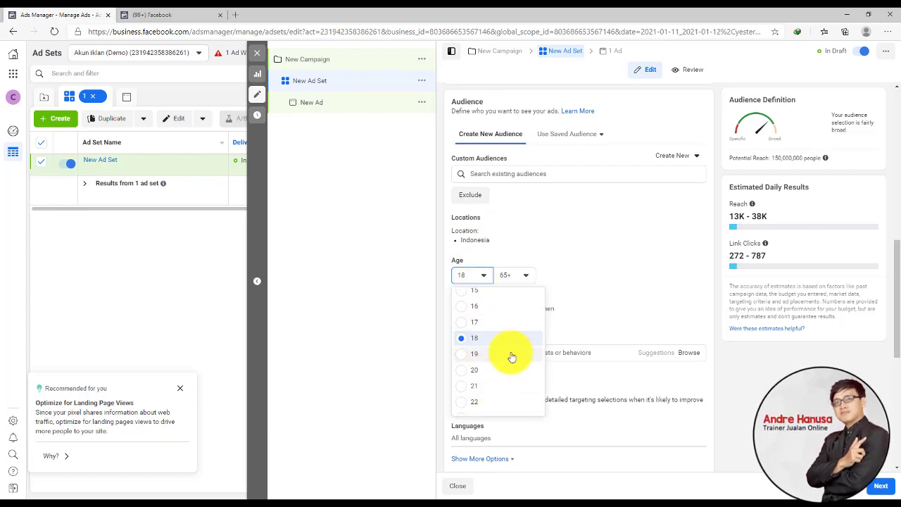
pyautogui.click(497, 357)
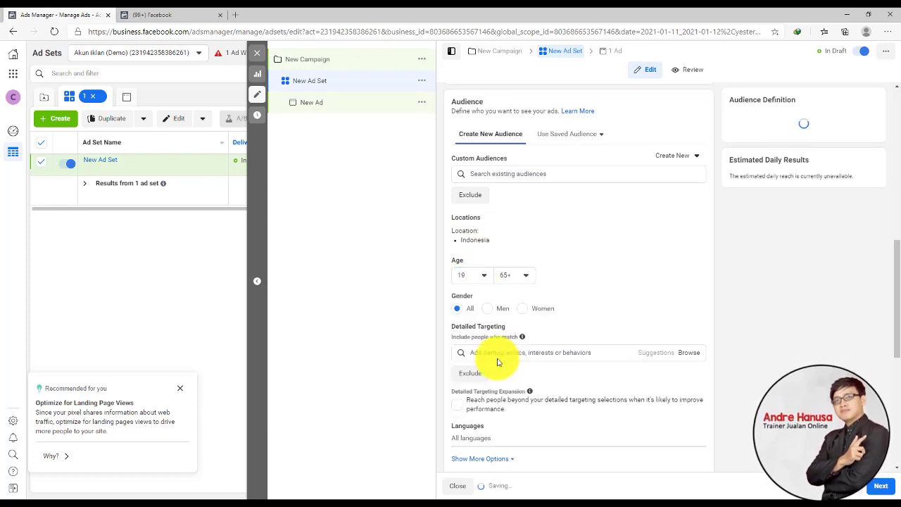
pyautogui.click(511, 275)
pyautogui.scroll(4, 573, 320)
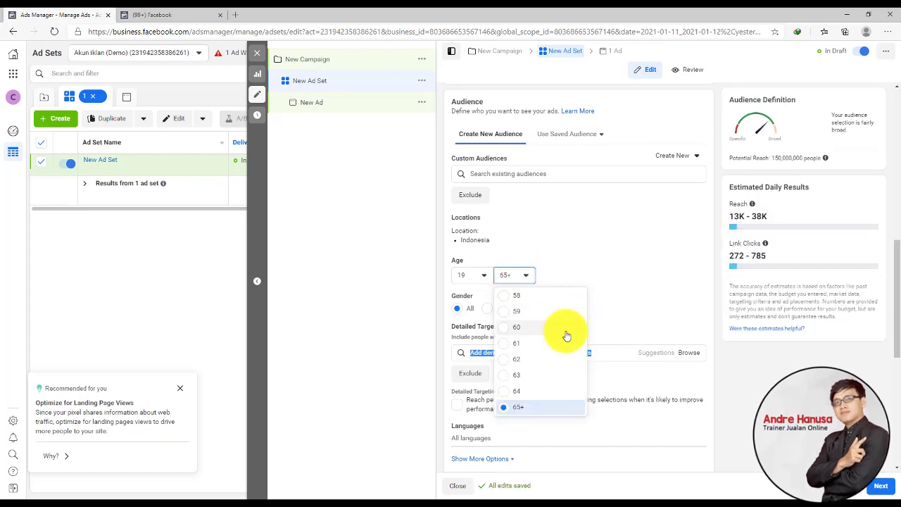
pyautogui.scroll(4, 567, 336)
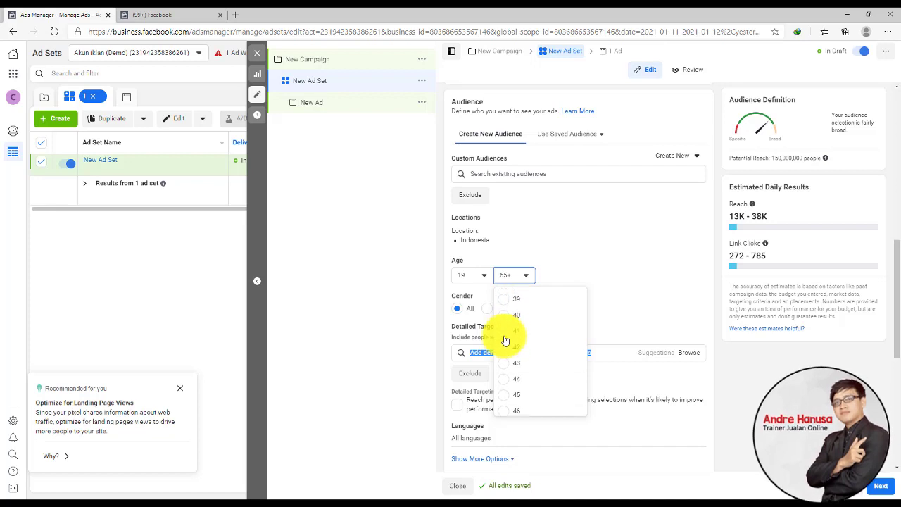
pyautogui.scroll(1, 521, 323)
pyautogui.click(529, 315)
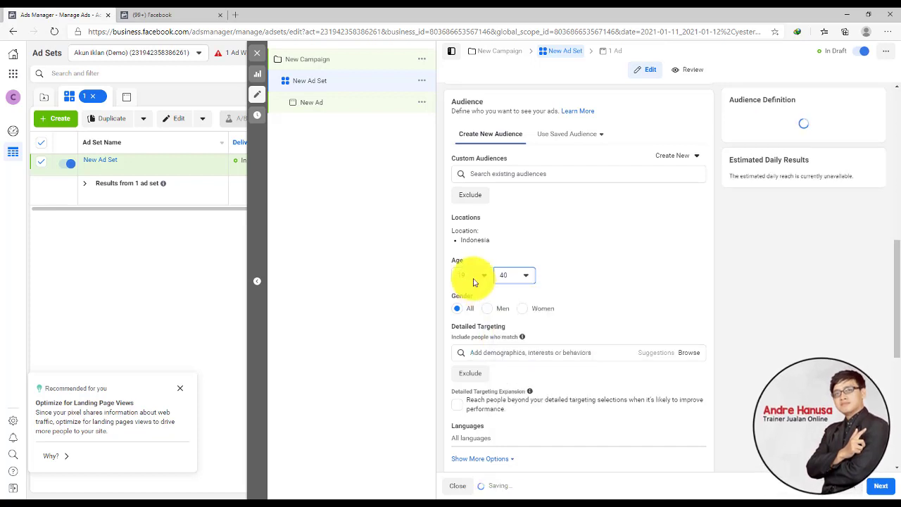
pyautogui.click(473, 275)
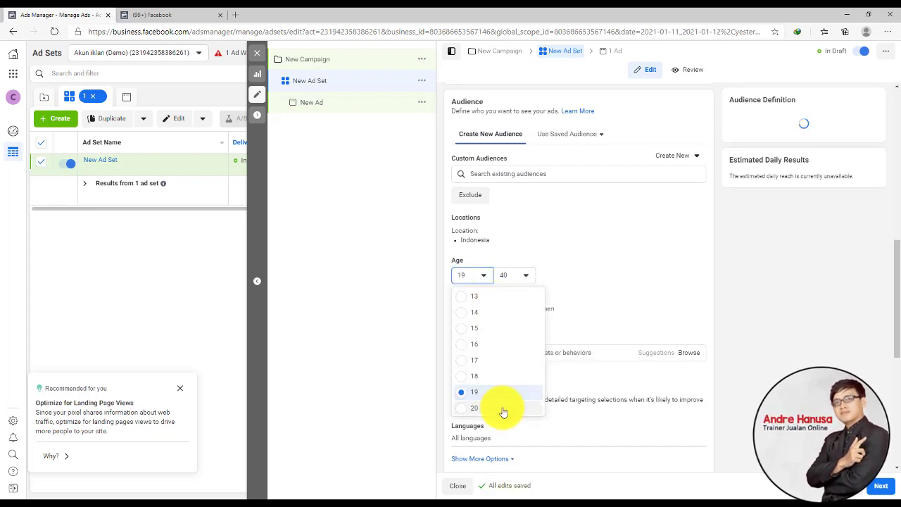
pyautogui.click(502, 408)
# Limit the audience to women and set its age range to 25–50.
pyautogui.click(521, 310)
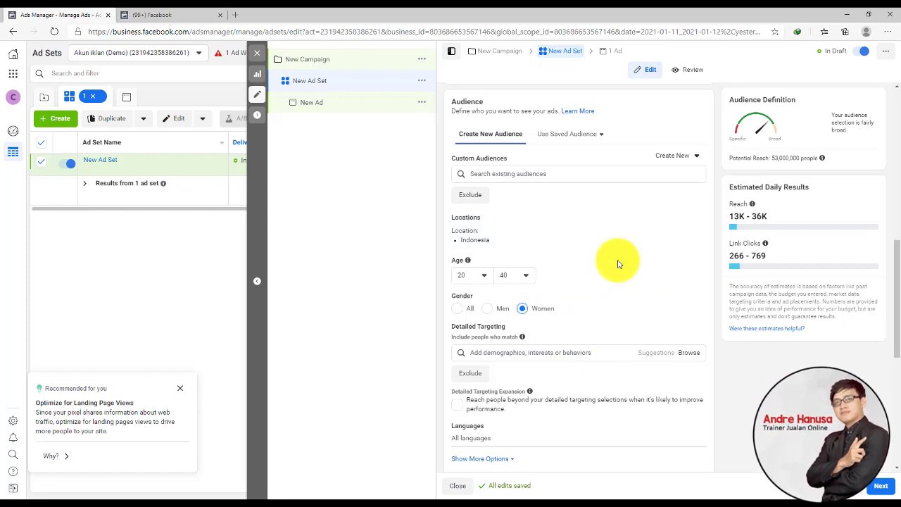
pyautogui.scroll(-2, 613, 282)
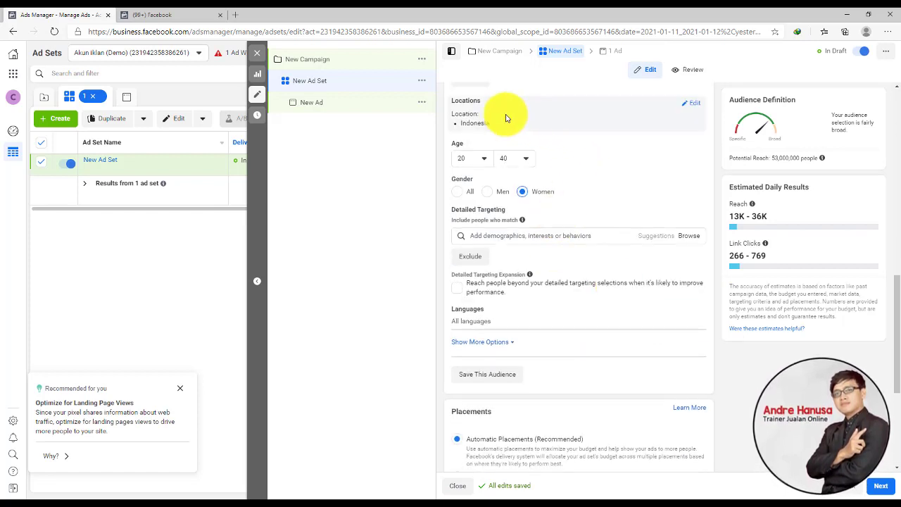
pyautogui.click(467, 159)
pyautogui.scroll(-1, 485, 262)
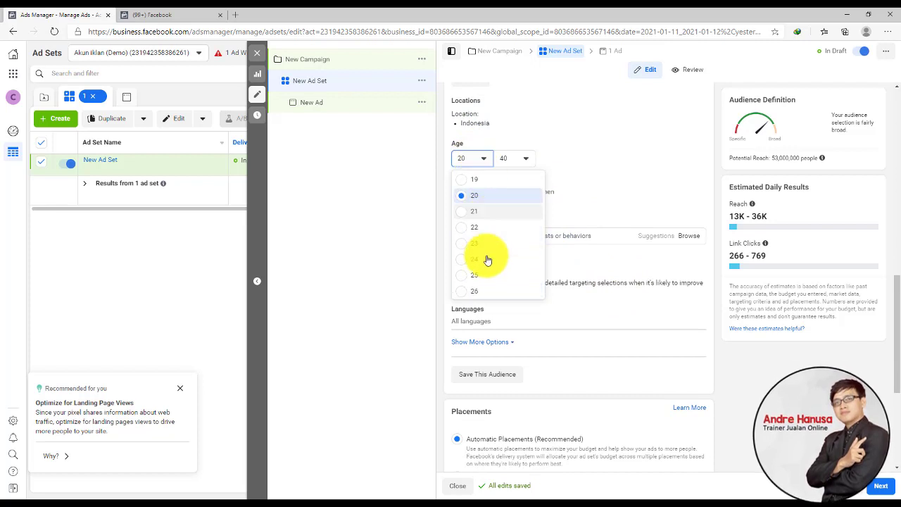
pyautogui.click(478, 276)
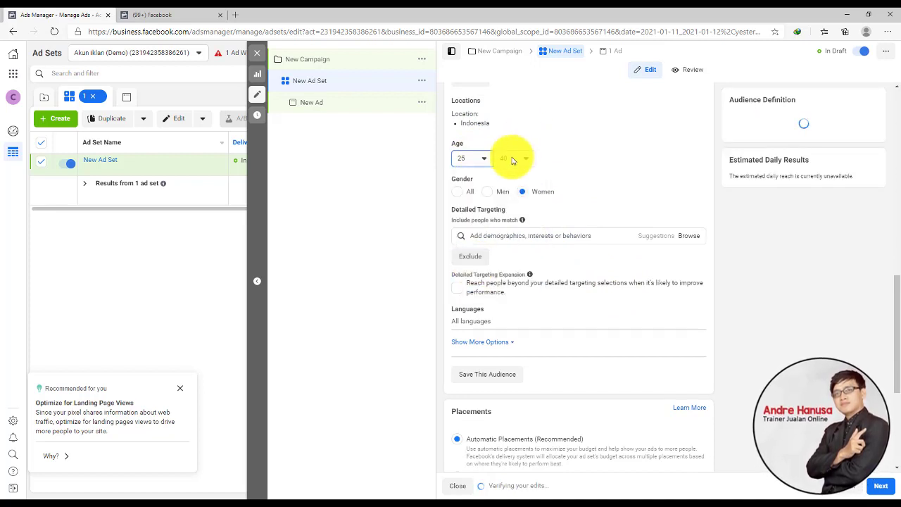
pyautogui.click(513, 159)
pyautogui.scroll(-1, 535, 258)
pyautogui.scroll(-3, 535, 258)
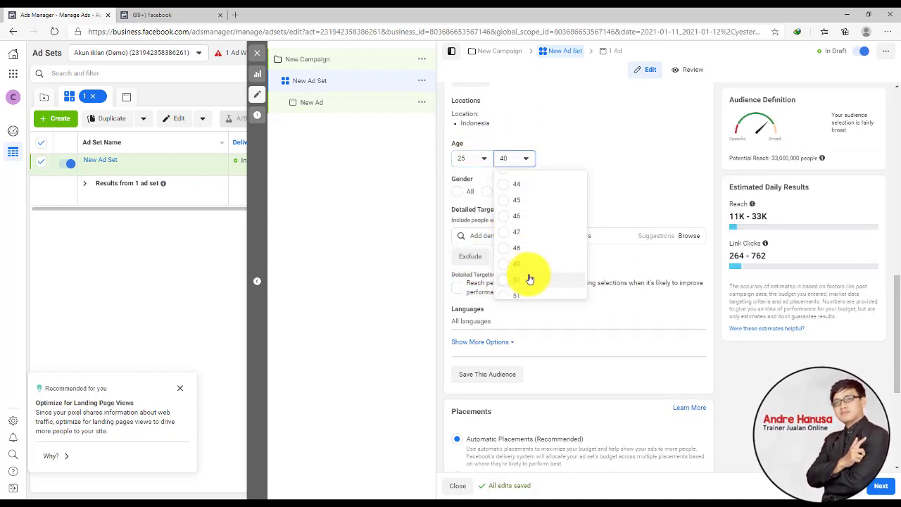
pyautogui.click(529, 277)
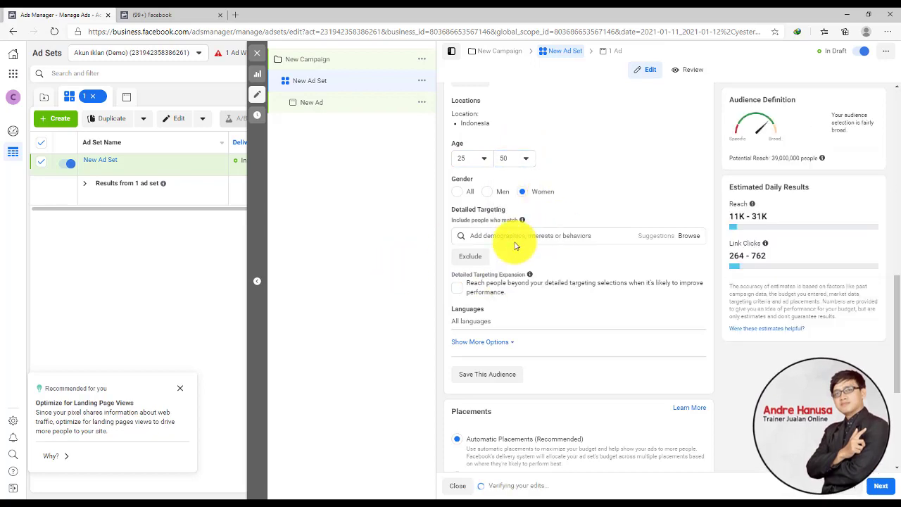
# Search detailed targeting for "clean" and add the Clean & Clear interest to the audience.
pyautogui.scroll(-1, 507, 245)
pyautogui.scroll(-2, 507, 245)
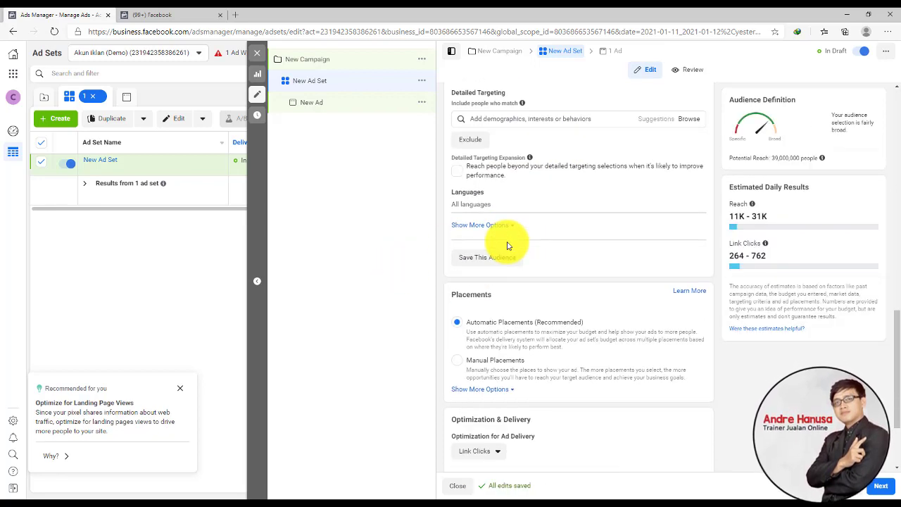
pyautogui.scroll(3, 507, 245)
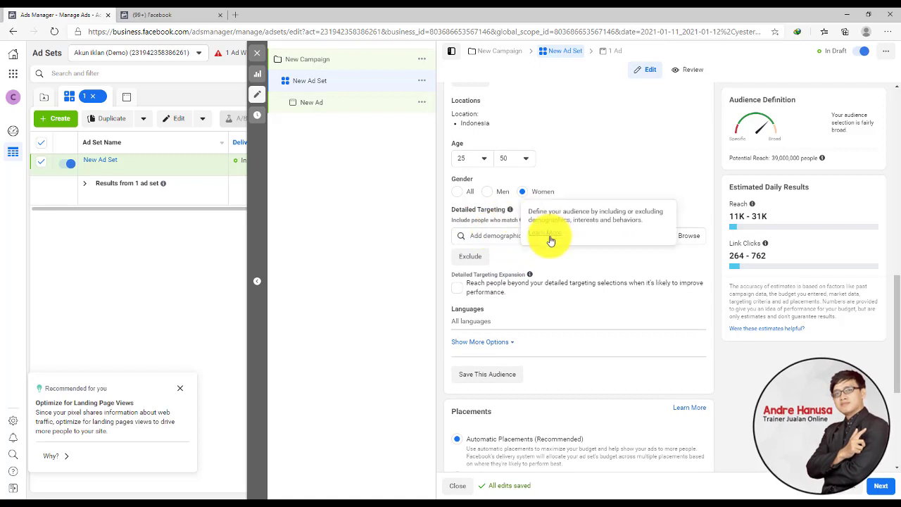
pyautogui.click(505, 238)
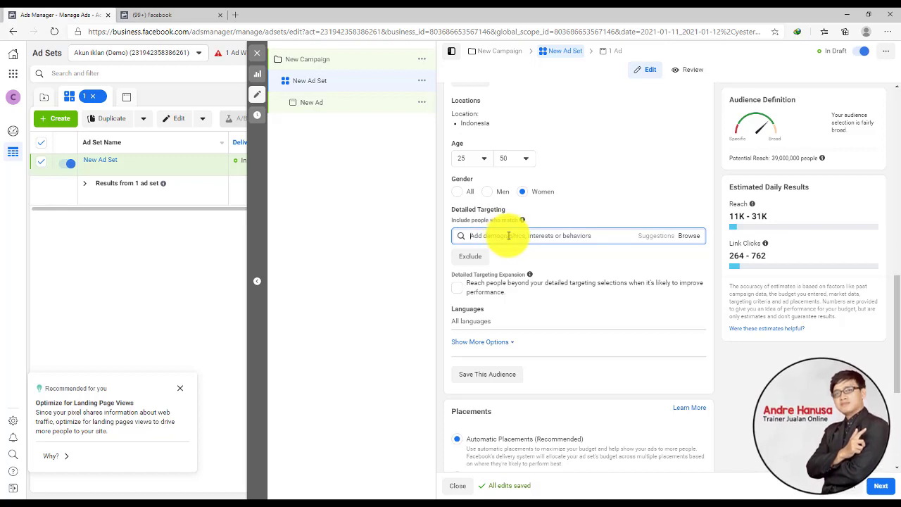
pyautogui.write('clean')
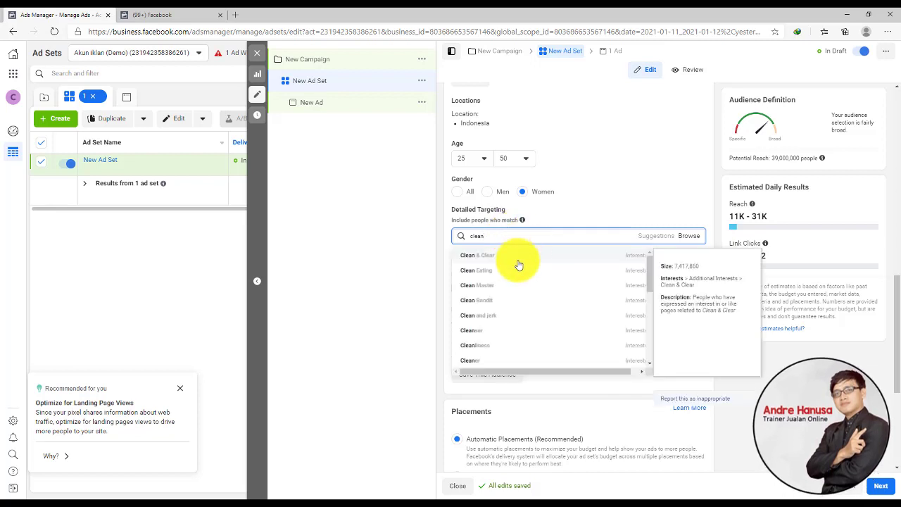
pyautogui.click(511, 260)
pyautogui.click(377, 248)
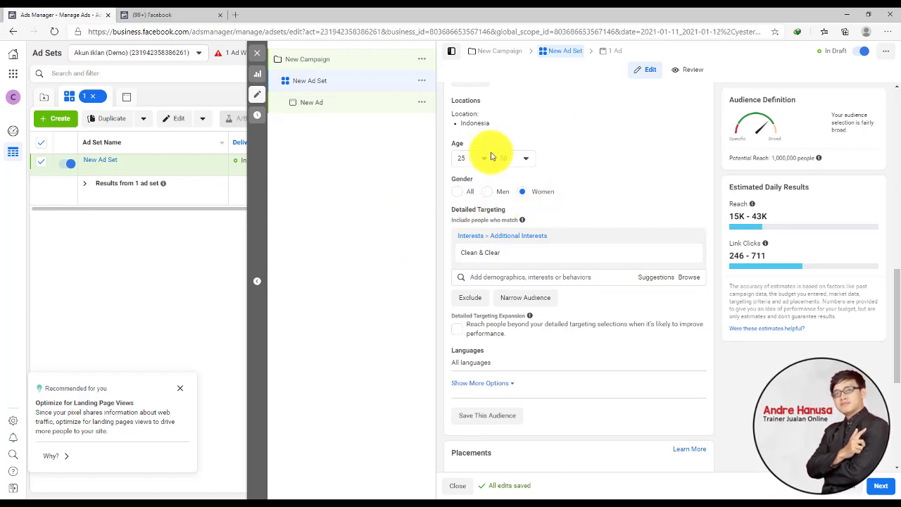
pyautogui.scroll(1, 497, 158)
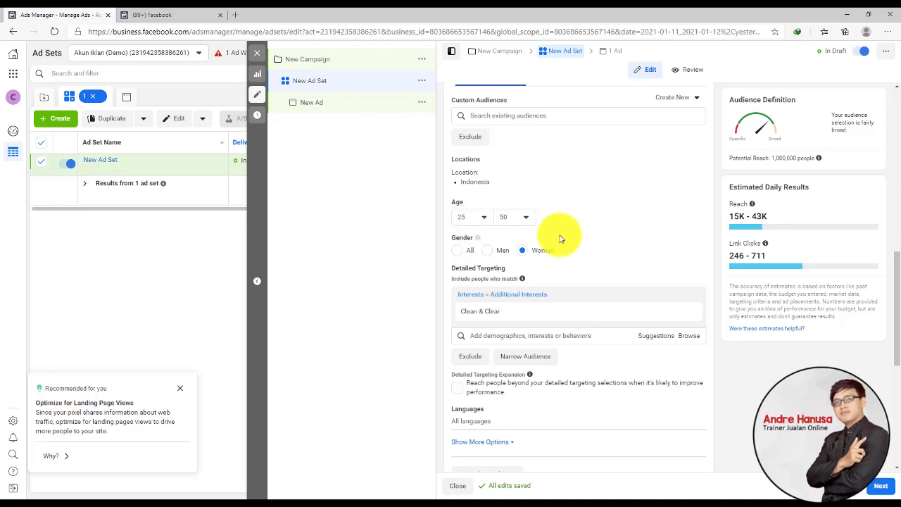
pyautogui.moveTo(547, 312)
pyautogui.scroll(-1, 547, 311)
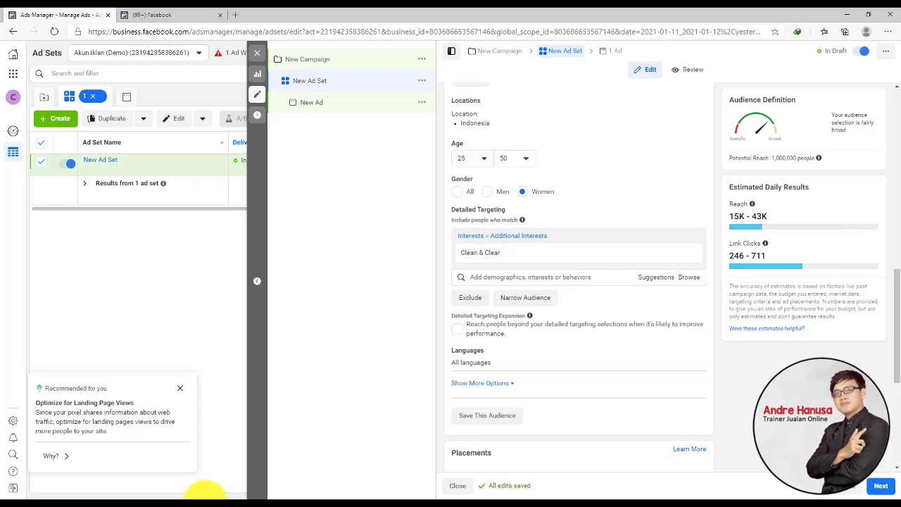
# Switch to the PowerPoint presentation and highlight the word "Narrow" in the slide's second bullet.
pyautogui.click(275, 504)
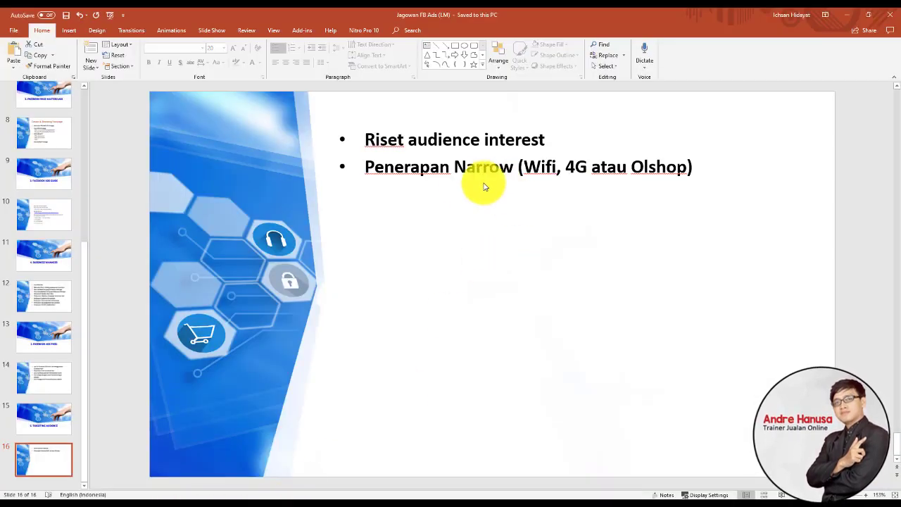
pyautogui.click(405, 168)
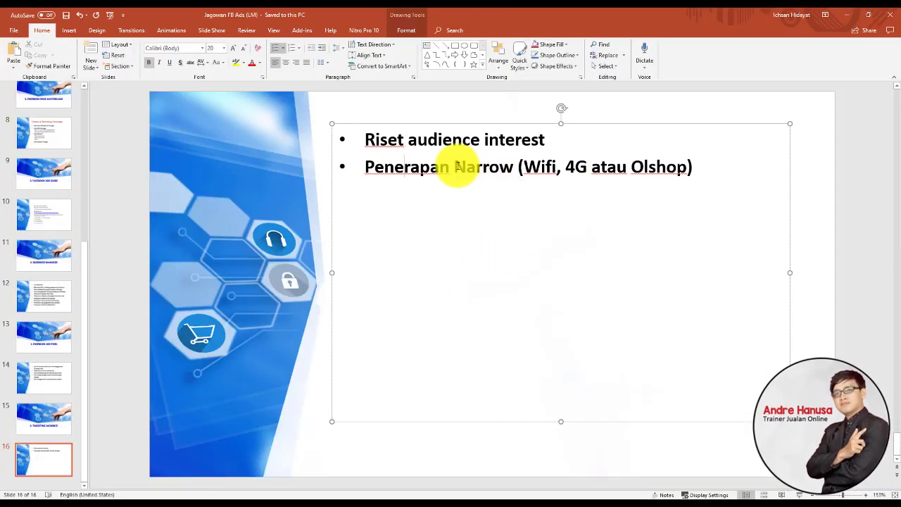
pyautogui.moveTo(452, 169); pyautogui.dragTo(519, 172)
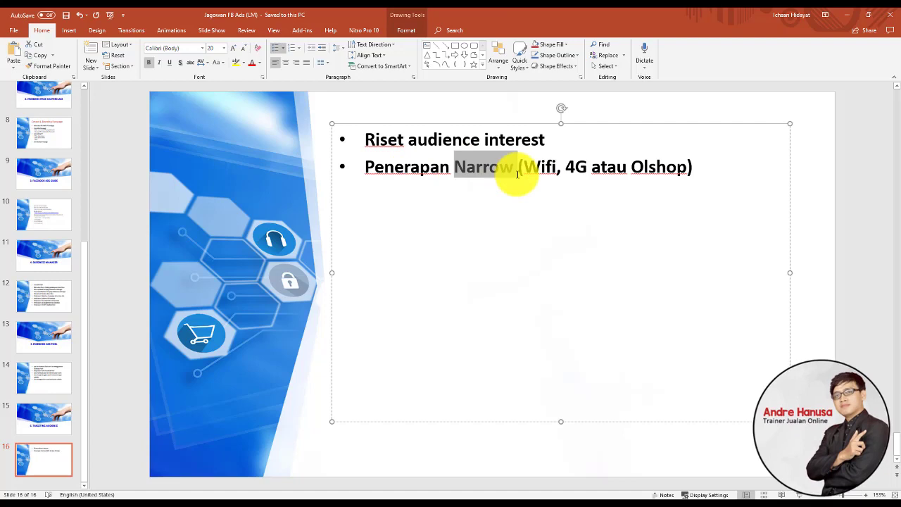
# Return to Ads Manager in the browser and examine the Clean & Clear interest's details and the Narrow Audience option.
pyautogui.click(290, 505)
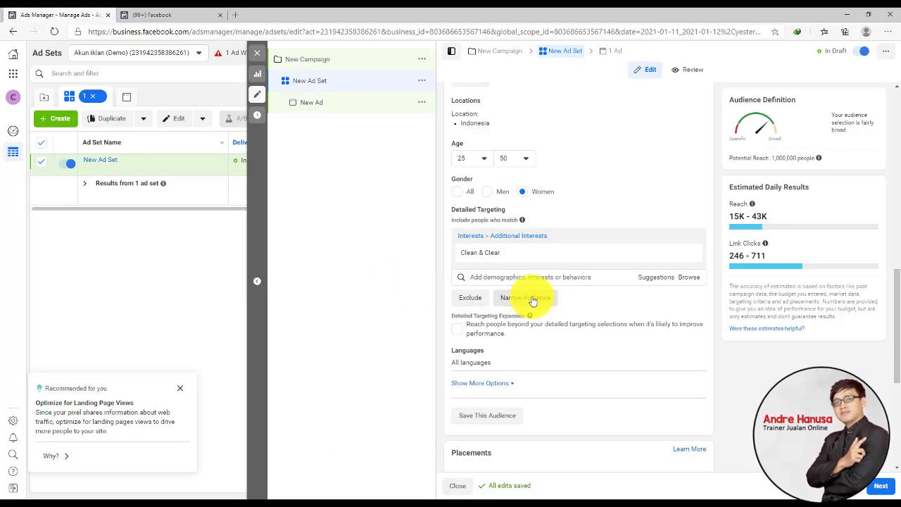
pyautogui.scroll(-1, 451, 240)
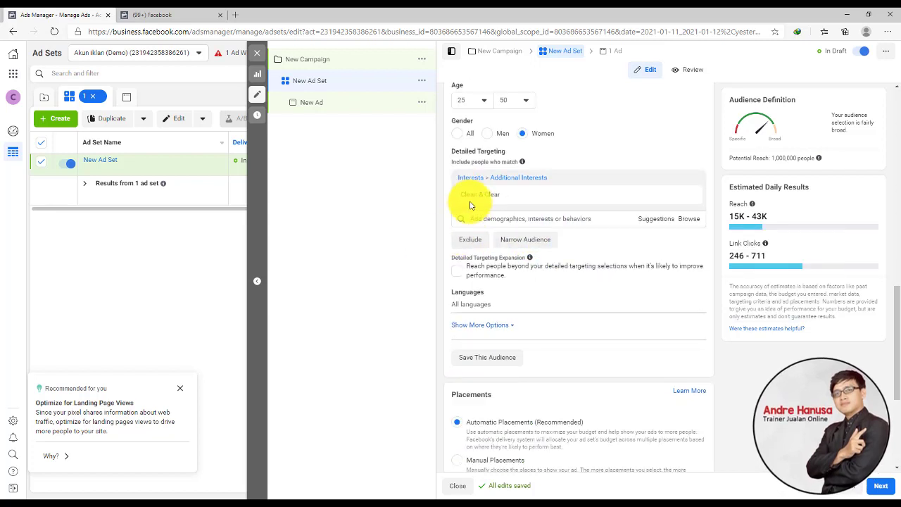
pyautogui.moveTo(475, 197)
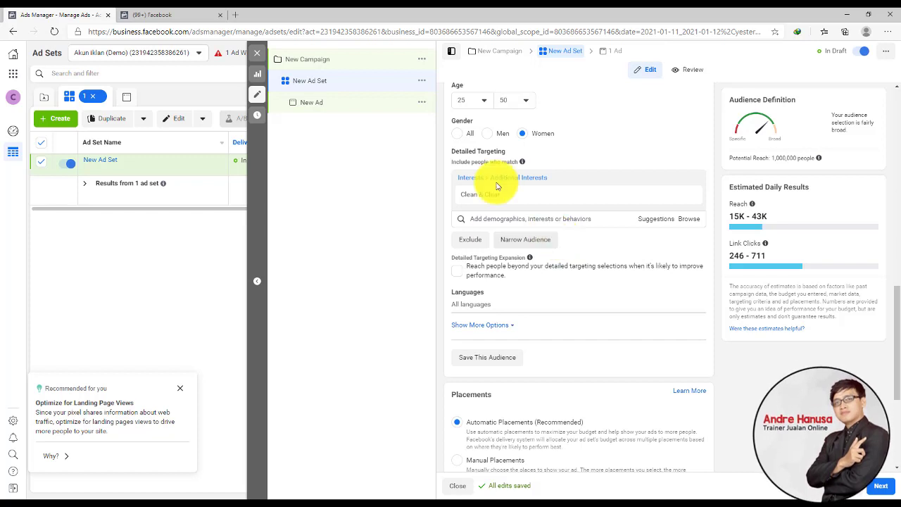
pyautogui.moveTo(519, 197)
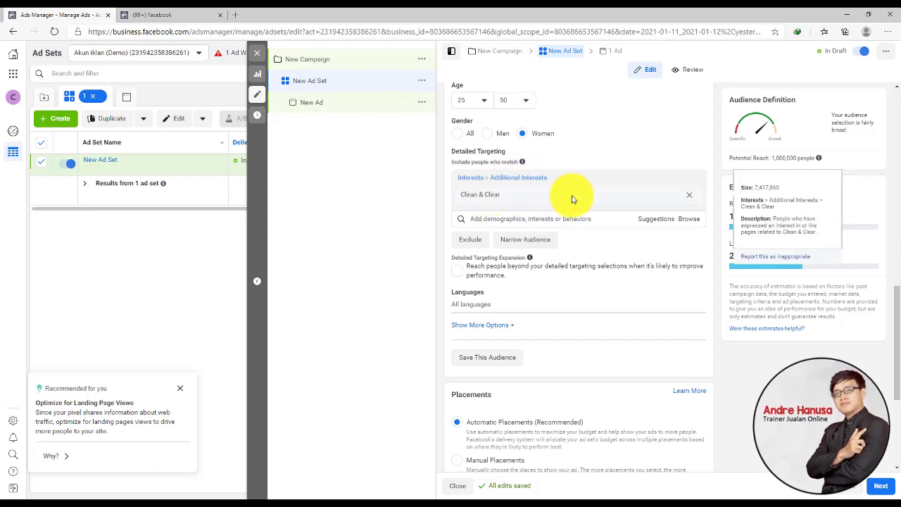
pyautogui.moveTo(534, 248)
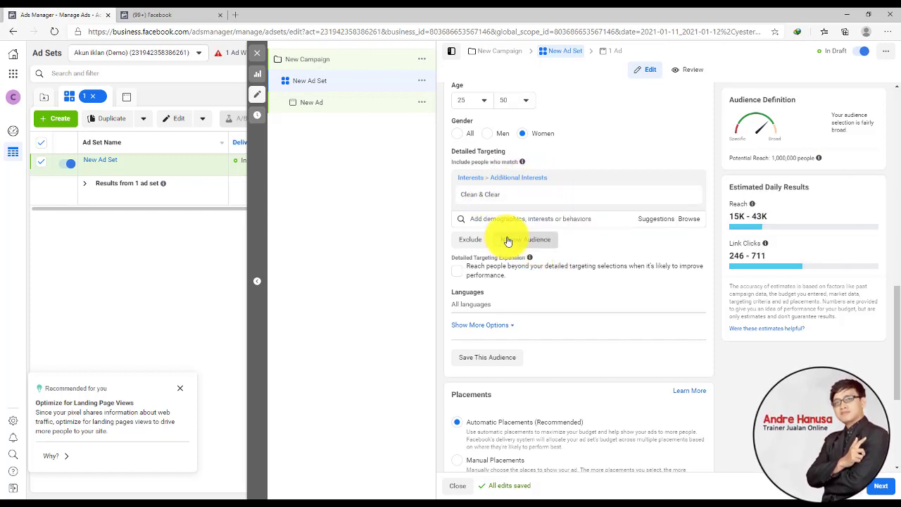
# Narrow the audience to people who also match Facebook access (network type): 4G or WiFi.
pyautogui.click(508, 239)
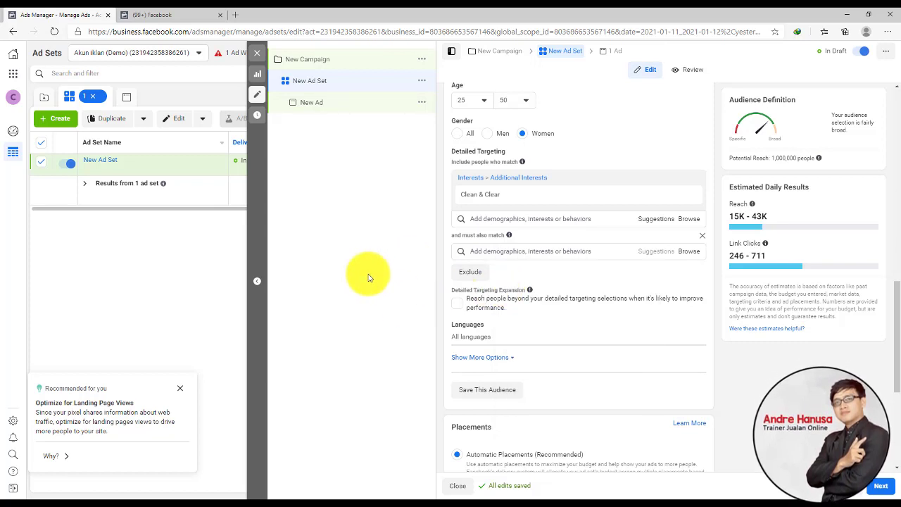
pyautogui.click(507, 251)
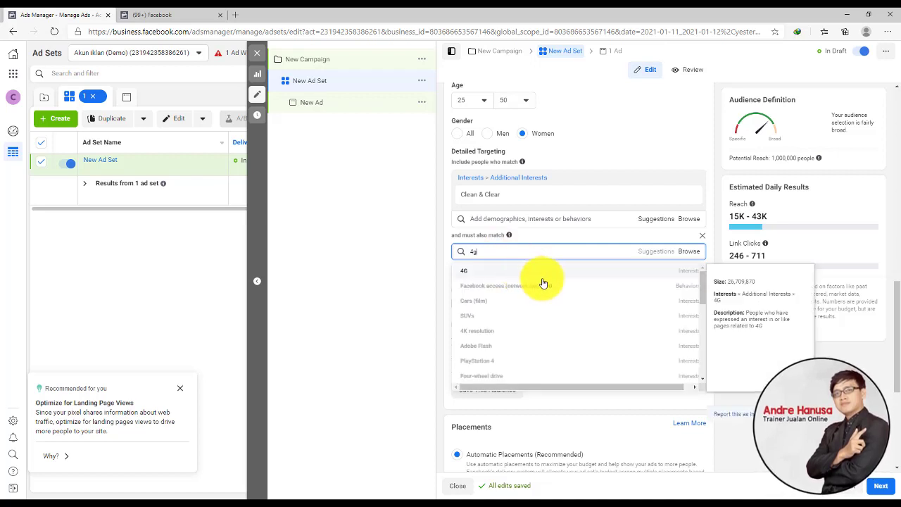
pyautogui.click(555, 289)
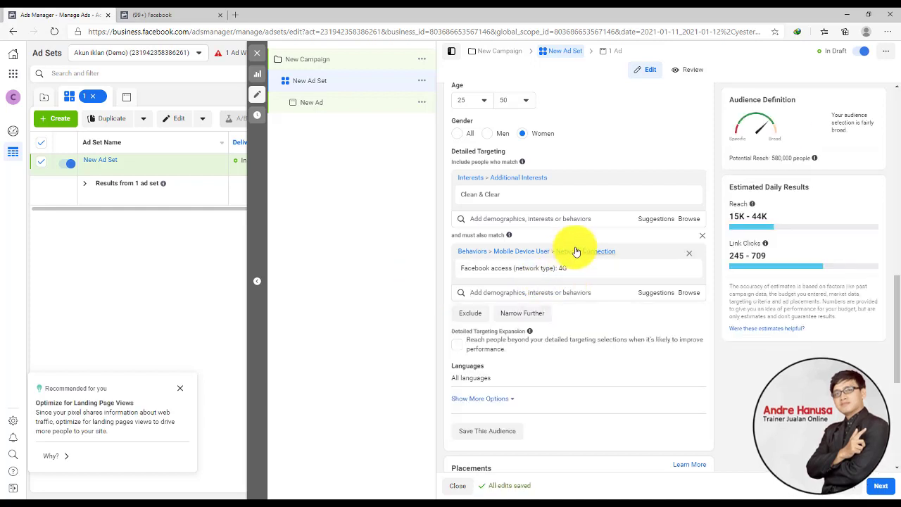
pyautogui.click(665, 296)
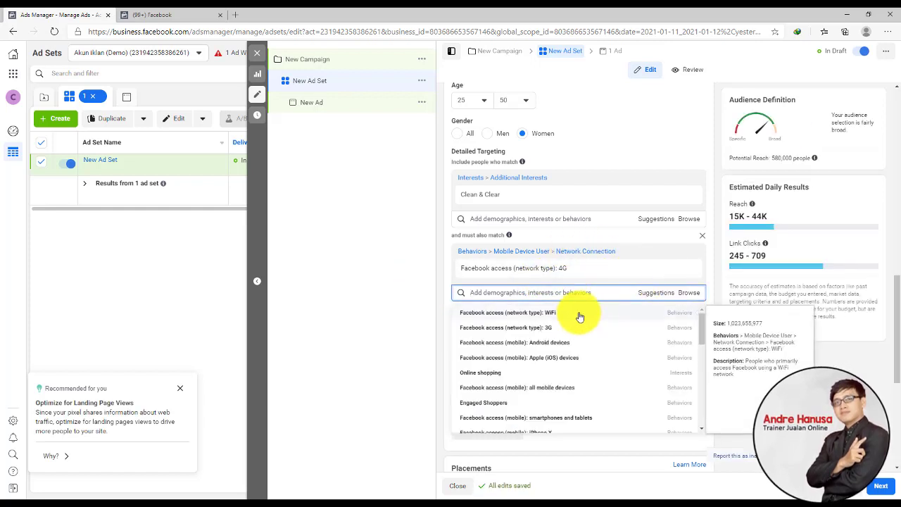
pyautogui.click(577, 316)
pyautogui.click(355, 273)
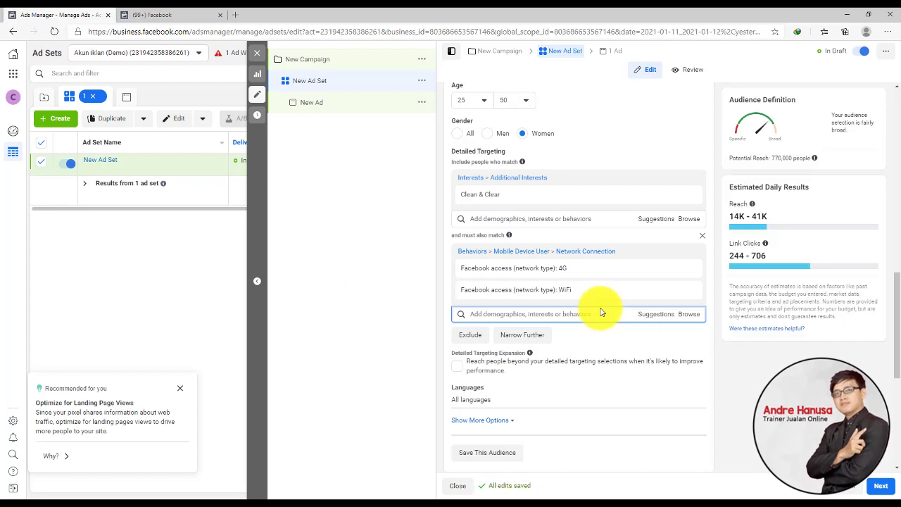
# Review the 4G and WiFi behaviors and add a further must-also-match condition below them.
pyautogui.moveTo(578, 294)
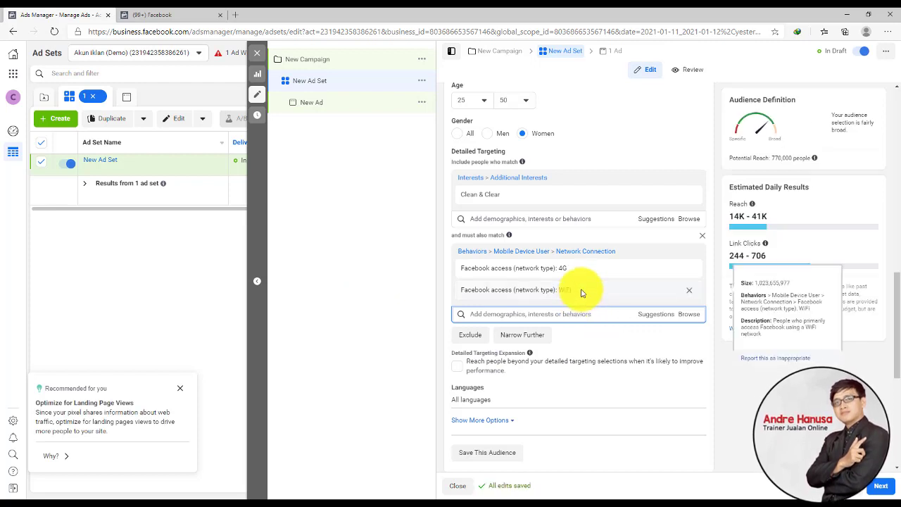
pyautogui.moveTo(581, 272)
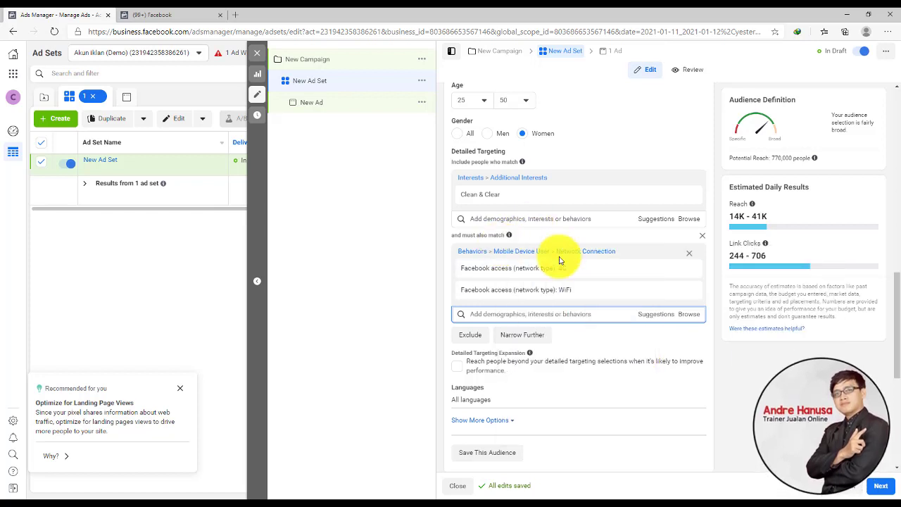
pyautogui.moveTo(508, 235)
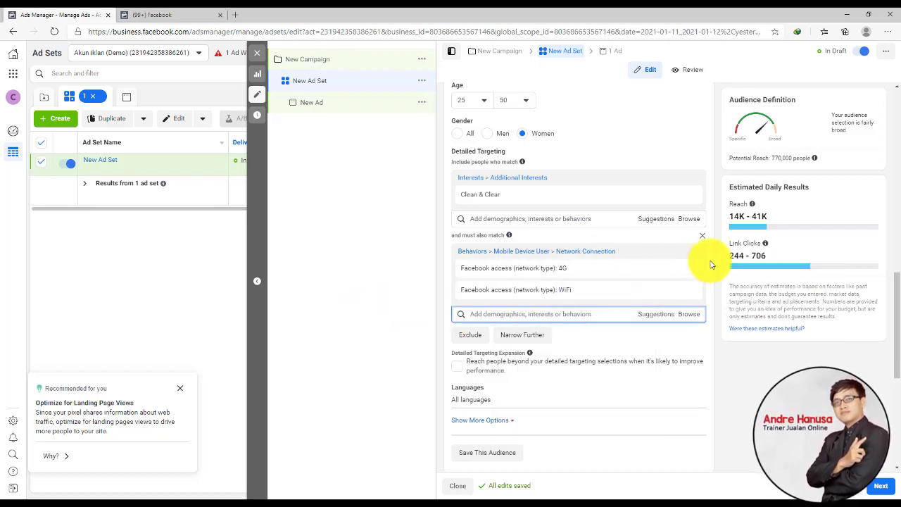
pyautogui.click(531, 335)
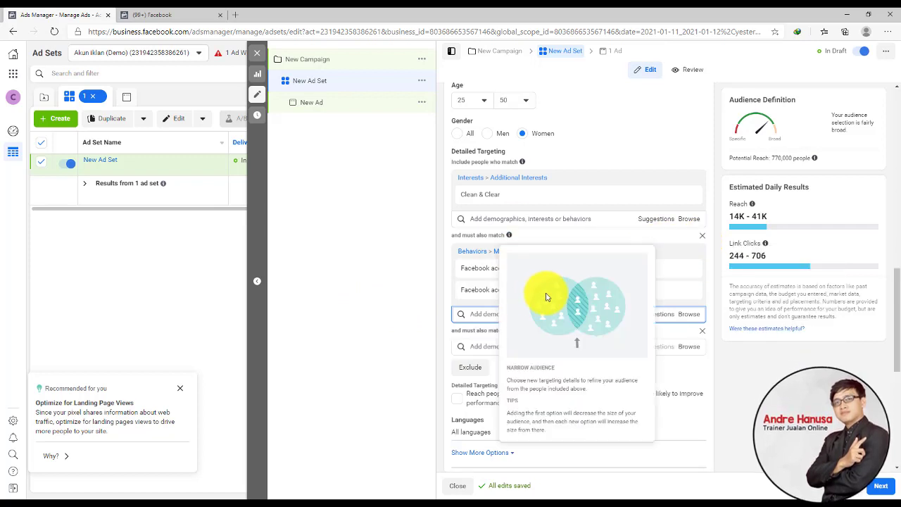
# Switch to Microsoft Whiteboard and create a new whiteboard.
pyautogui.hotkey('alt', 'Tab')
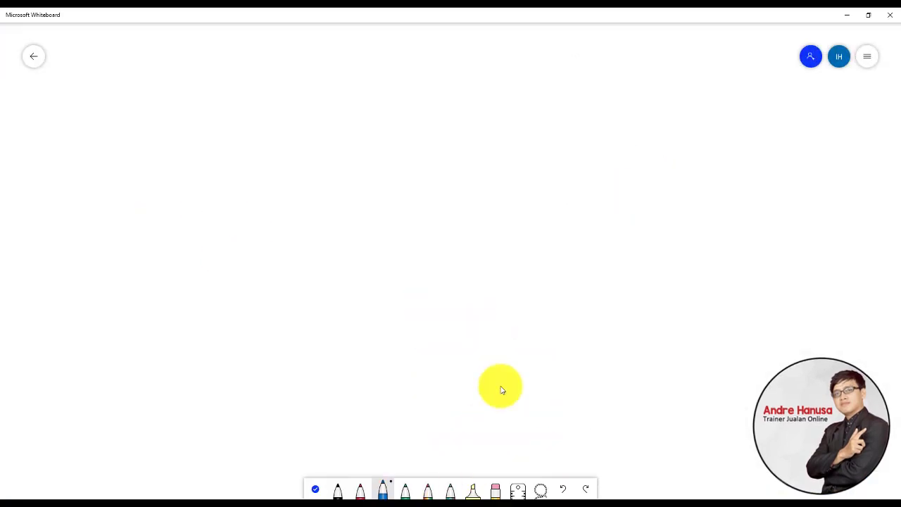
pyautogui.click(34, 58)
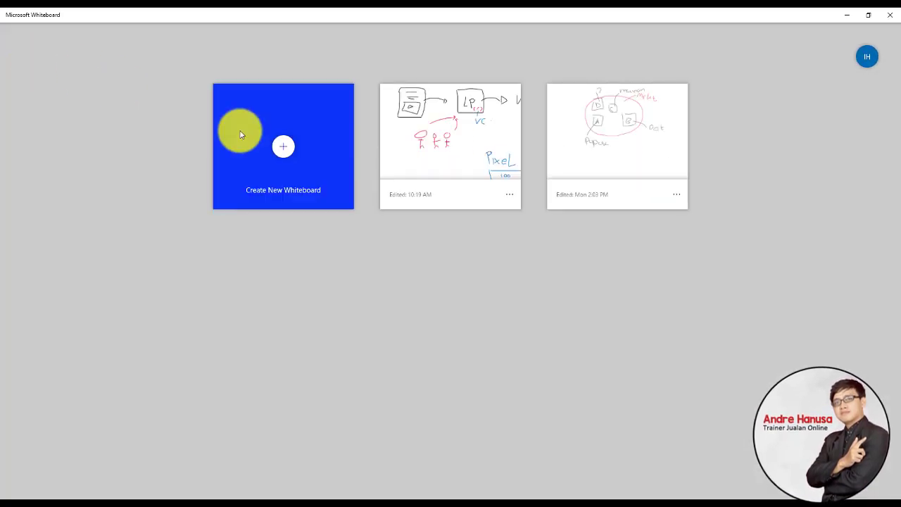
pyautogui.click(242, 134)
# Draw three overlapping freehand circles as a Venn diagram, one black, one red and one blue beneath them.
pyautogui.click(384, 489)
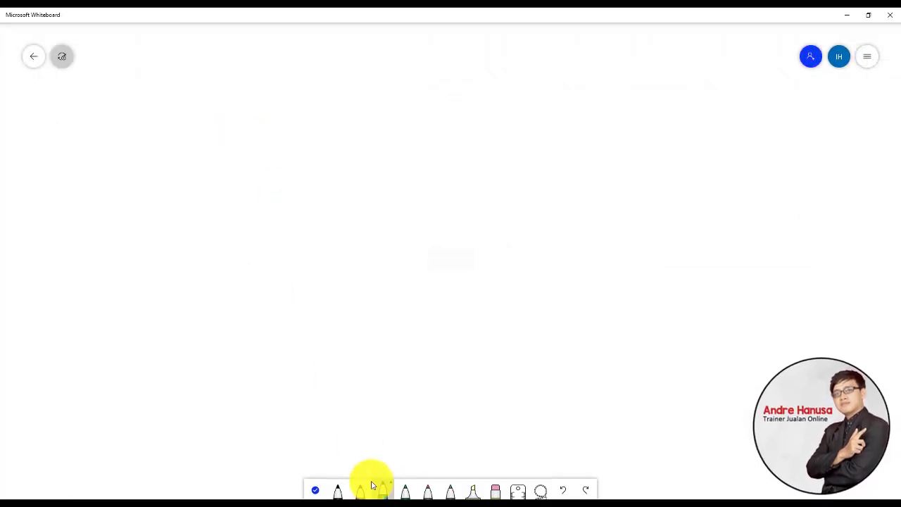
pyautogui.click(338, 488)
pyautogui.moveTo(185, 93)
pyautogui.mouseDown()
pyautogui.moveTo(229, 173)
pyautogui.moveTo(190, 80)
pyautogui.moveTo(181, 92)
pyautogui.mouseUp()
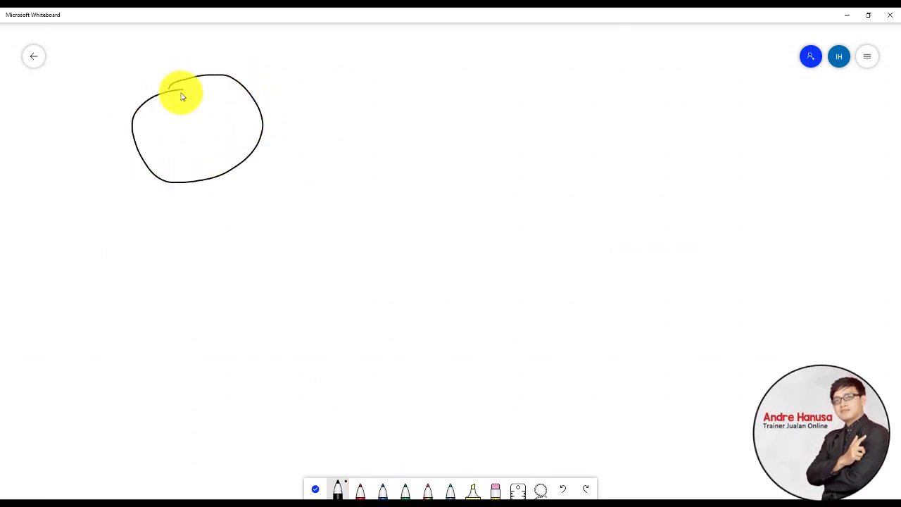
pyautogui.click(360, 488)
pyautogui.moveTo(283, 77)
pyautogui.mouseDown()
pyautogui.moveTo(207, 134)
pyautogui.moveTo(354, 141)
pyautogui.moveTo(295, 77)
pyautogui.moveTo(275, 77)
pyautogui.mouseUp()
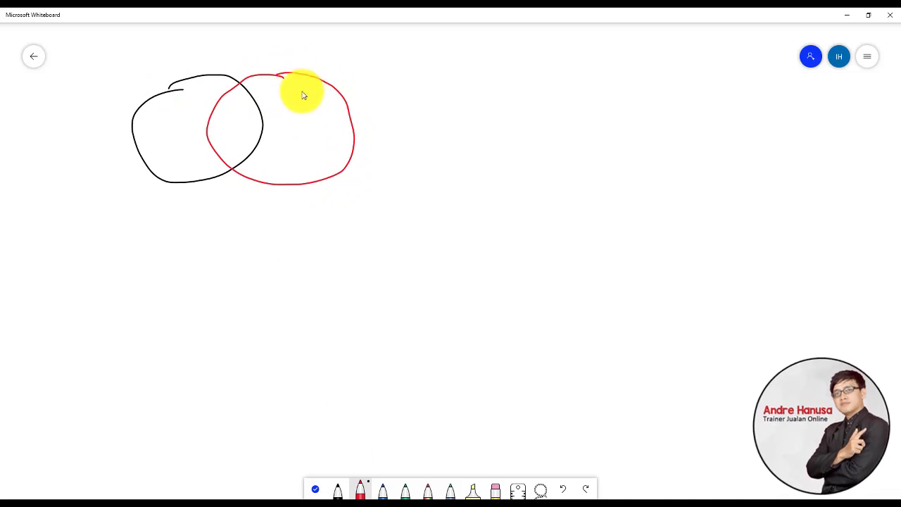
pyautogui.click(382, 490)
pyautogui.moveTo(312, 212)
pyautogui.mouseDown()
pyautogui.moveTo(231, 141)
pyautogui.moveTo(209, 221)
pyautogui.moveTo(316, 195)
pyautogui.mouseUp()
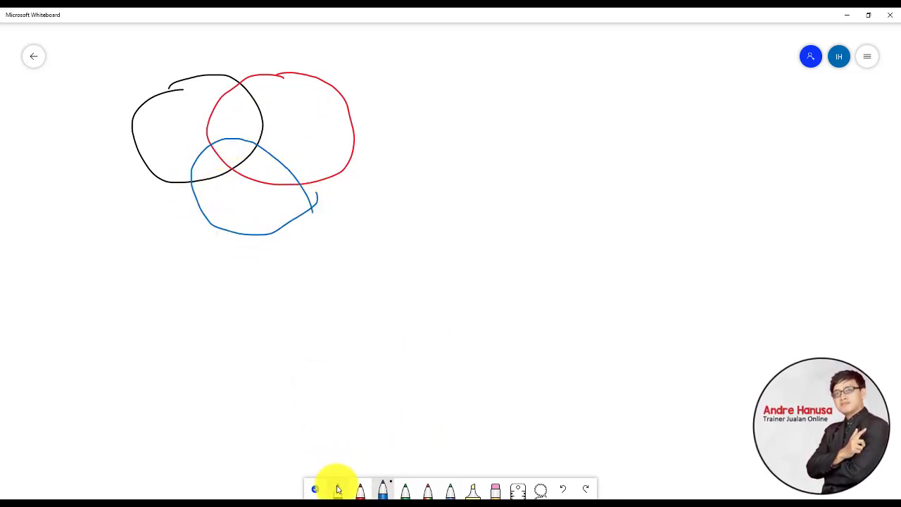
# Shade the overlap shared by all three circles with red pen, yellow highlighter and pink highlighter.
pyautogui.click(360, 489)
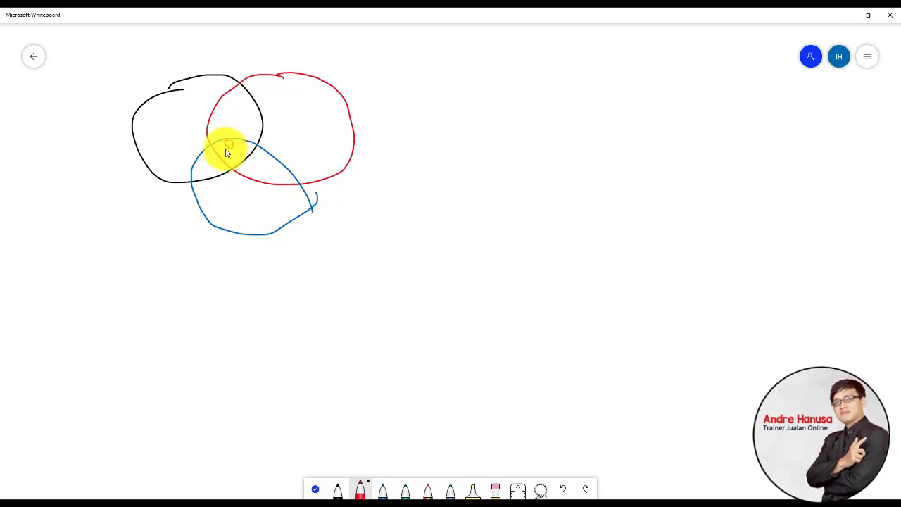
pyautogui.moveTo(248, 155); pyautogui.dragTo(227, 167)
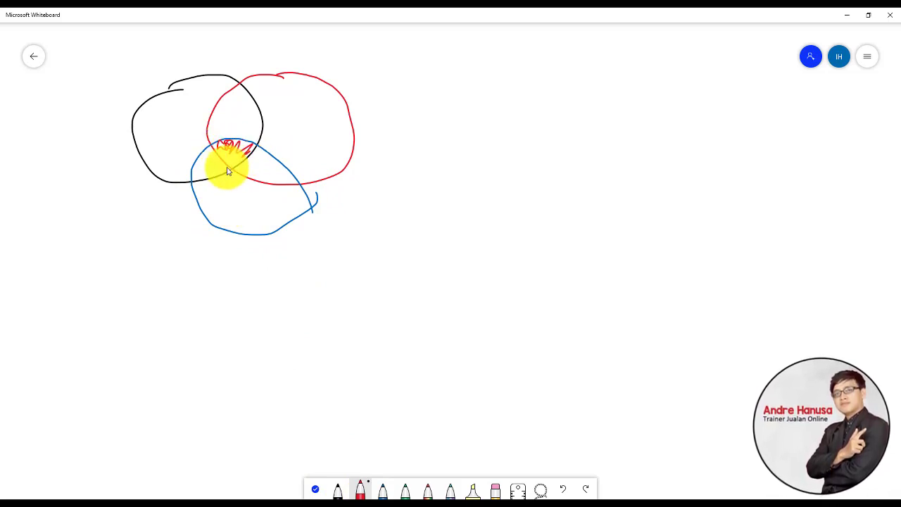
pyautogui.click(473, 489)
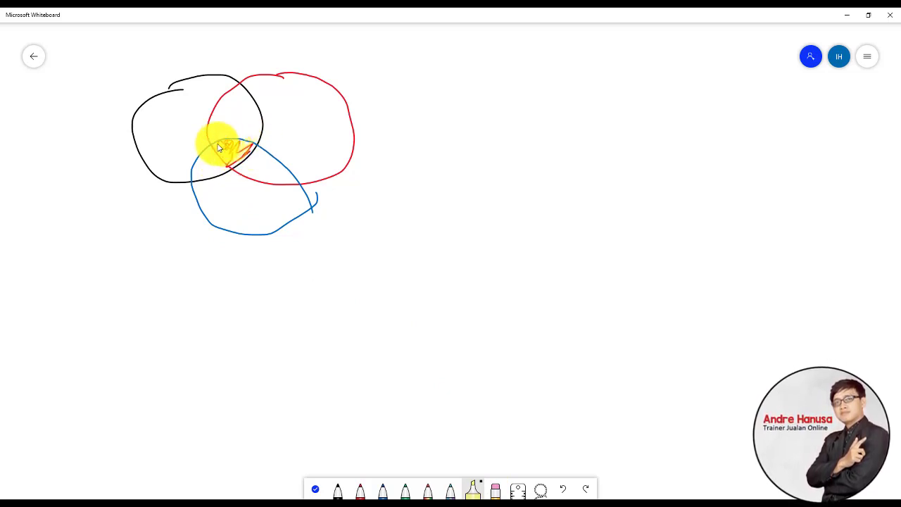
pyautogui.click(478, 491)
pyautogui.click(562, 399)
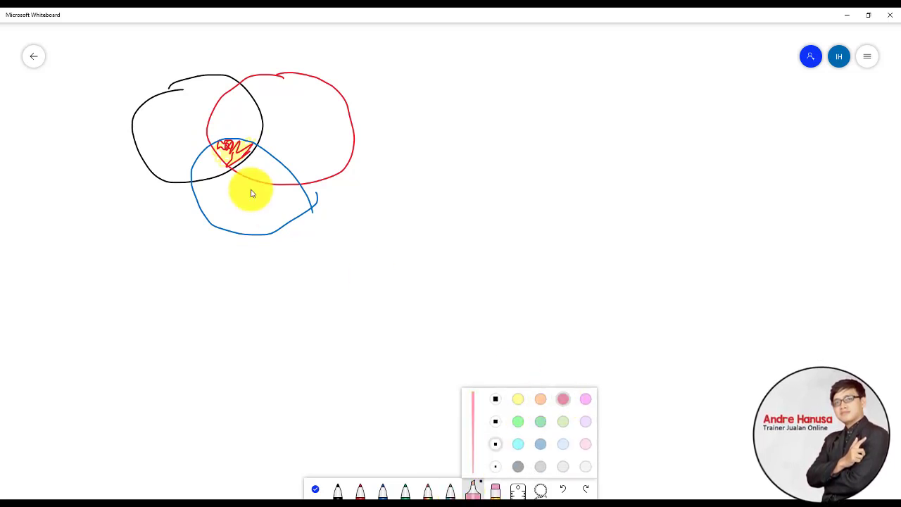
pyautogui.click(240, 155)
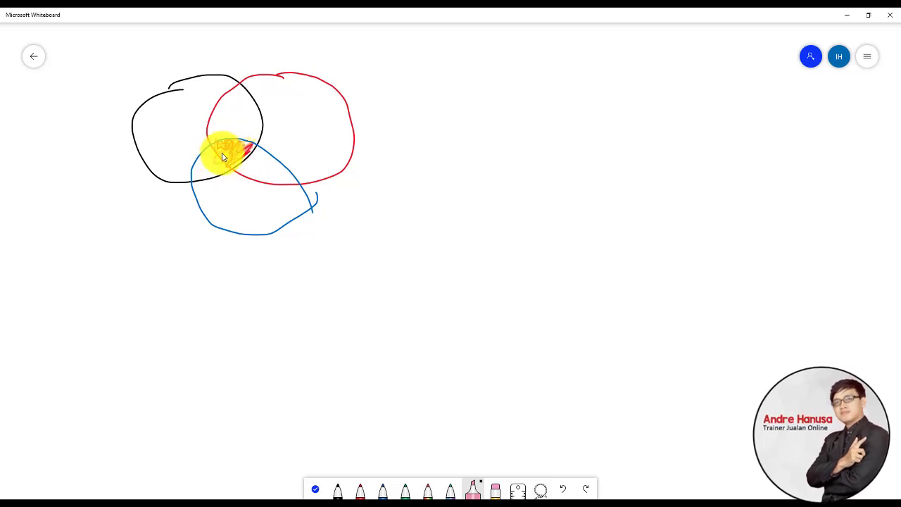
# Number the black circle 1, the red circle 2 and the blue circle 3 in pink highlighter.
pyautogui.moveTo(168, 110); pyautogui.dragTo(167, 131)
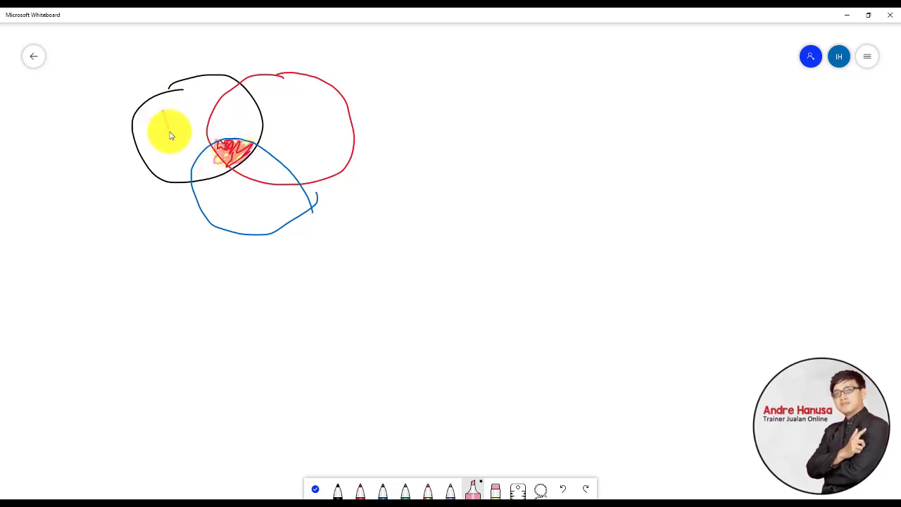
pyautogui.moveTo(300, 110); pyautogui.dragTo(329, 129)
pyautogui.moveTo(241, 200); pyautogui.dragTo(241, 211)
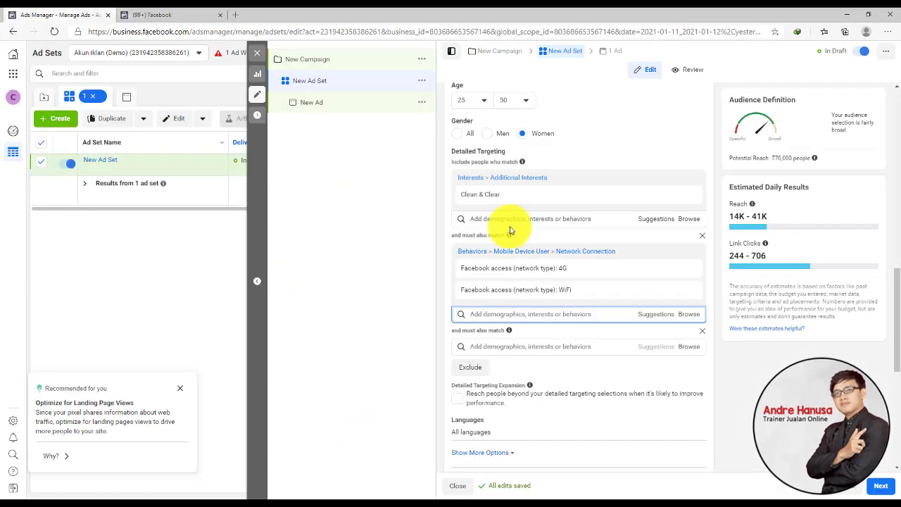
pyautogui.click(540, 345)
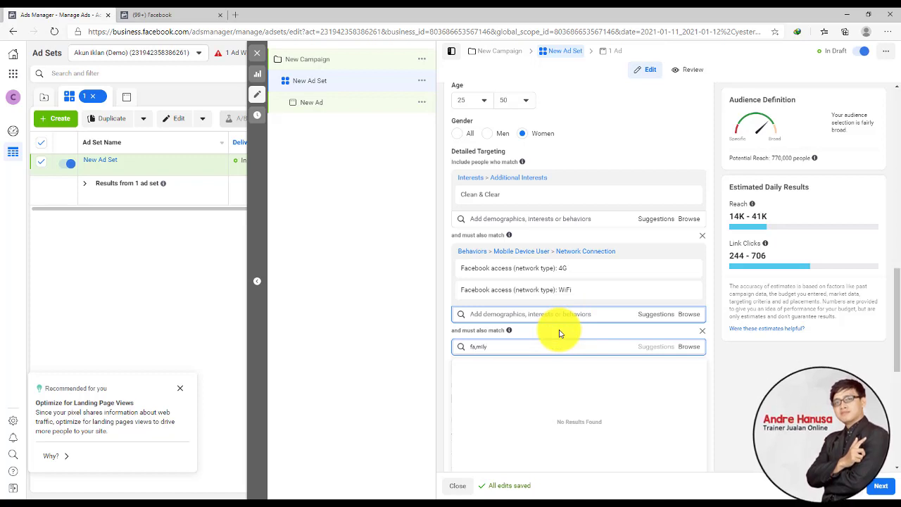
pyautogui.press('BackSpace')
pyautogui.press('BackSpace')
pyautogui.press('BackSpace')
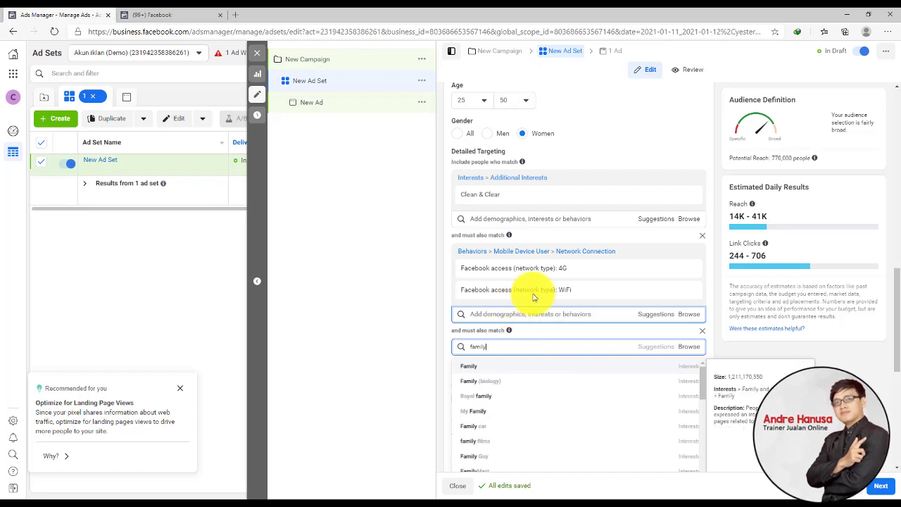
pyautogui.click(391, 320)
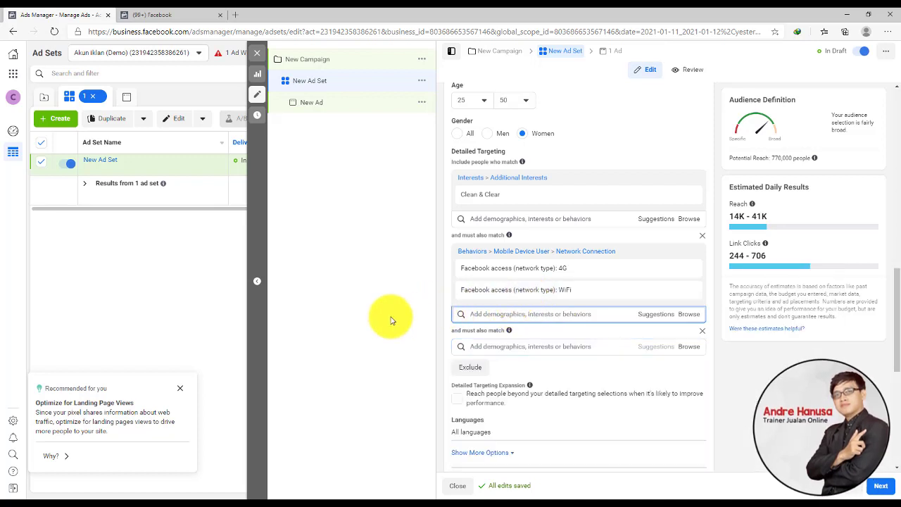
# Search for "family" in the empty must-also-match condition and add the Family interest.
pyautogui.click(524, 347)
pyautogui.write('f')
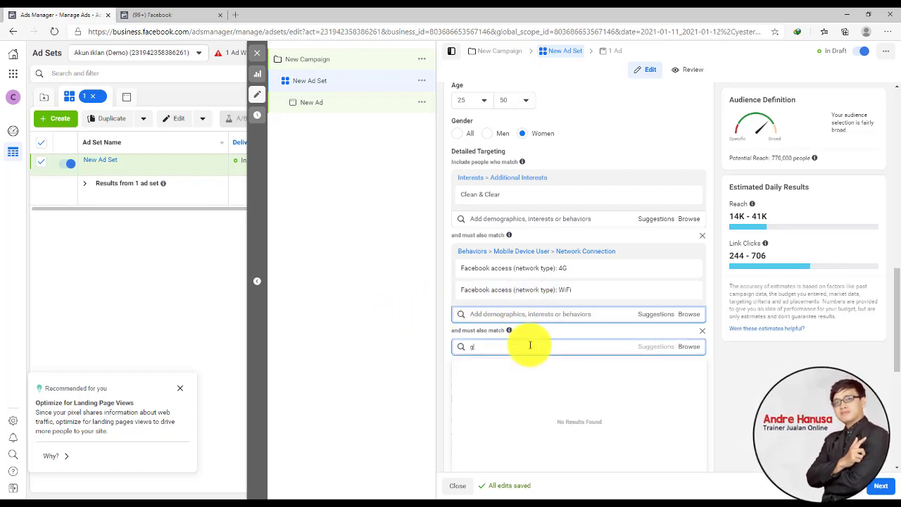
pyautogui.write('amily')
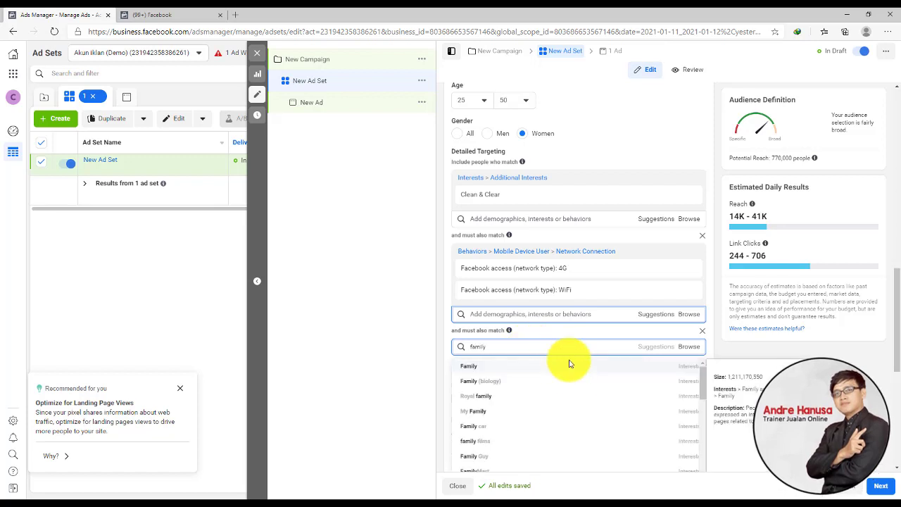
pyautogui.click(539, 364)
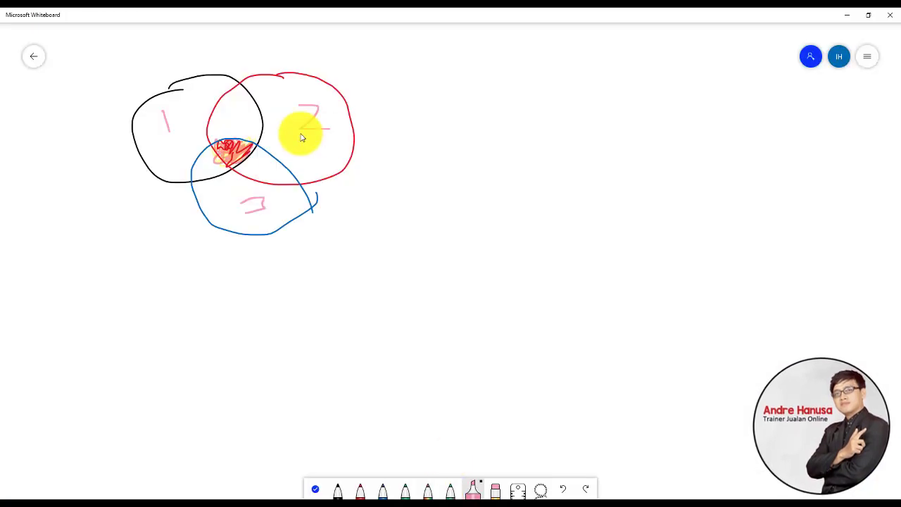
# Examine the whiteboard's shared overlap, check the Exclude option in Ads Manager, and return to Microsoft Whiteboard.
pyautogui.moveTo(227, 150)
pyautogui.mouseDown()
pyautogui.moveTo(240, 147)
pyautogui.moveTo(227, 145)
pyautogui.moveTo(251, 163)
pyautogui.mouseUp()
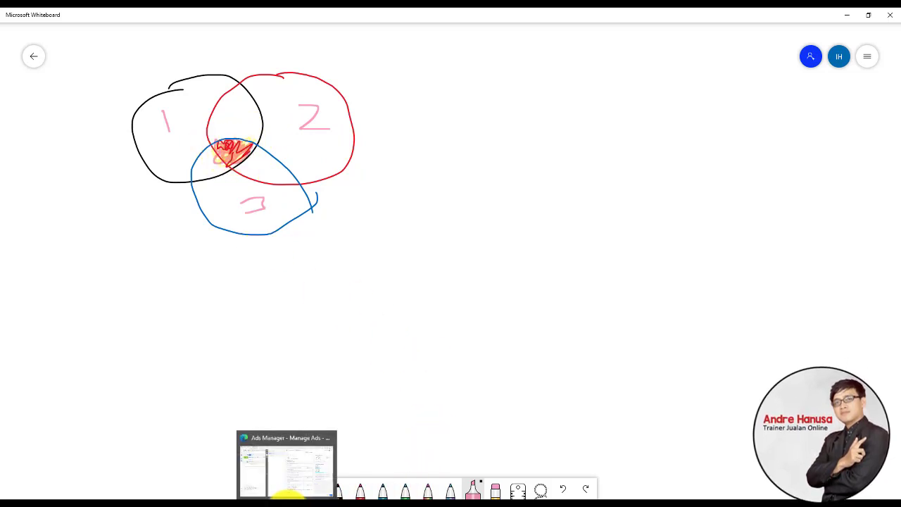
pyautogui.click(288, 490)
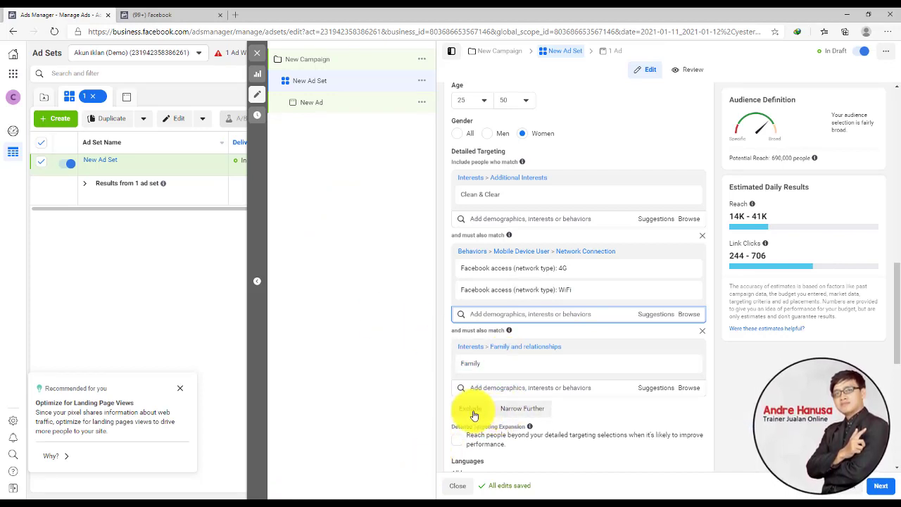
pyautogui.click(449, 503)
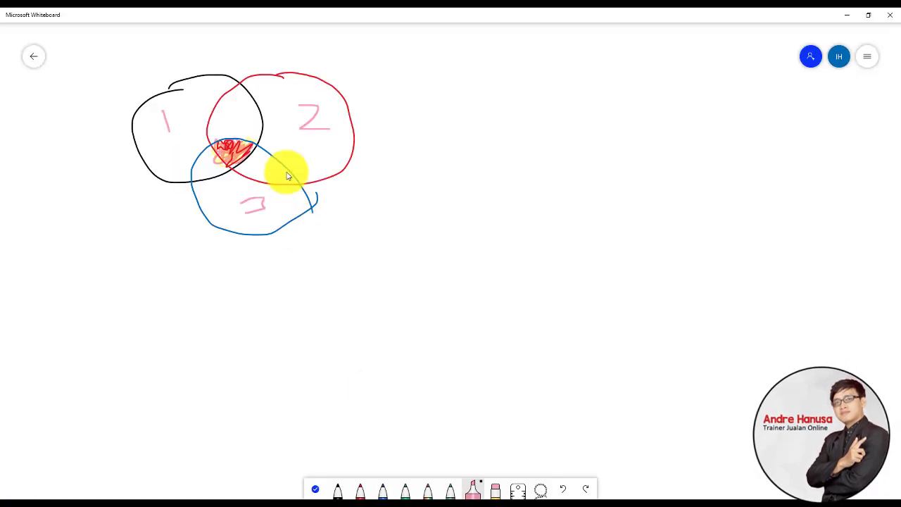
# Erase the lower part of the shaded overlap, outline the cleared area in black, mark it with a cross and draw a callout from it.
pyautogui.click(495, 486)
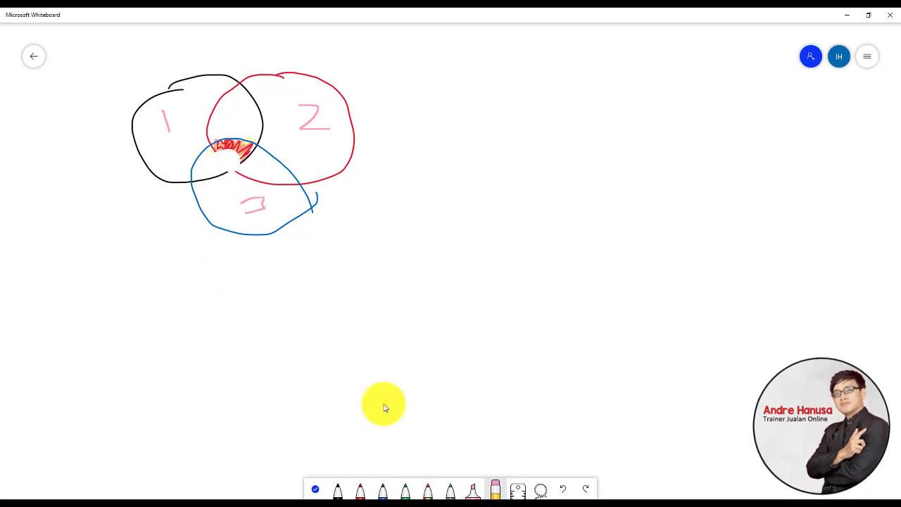
pyautogui.click(342, 491)
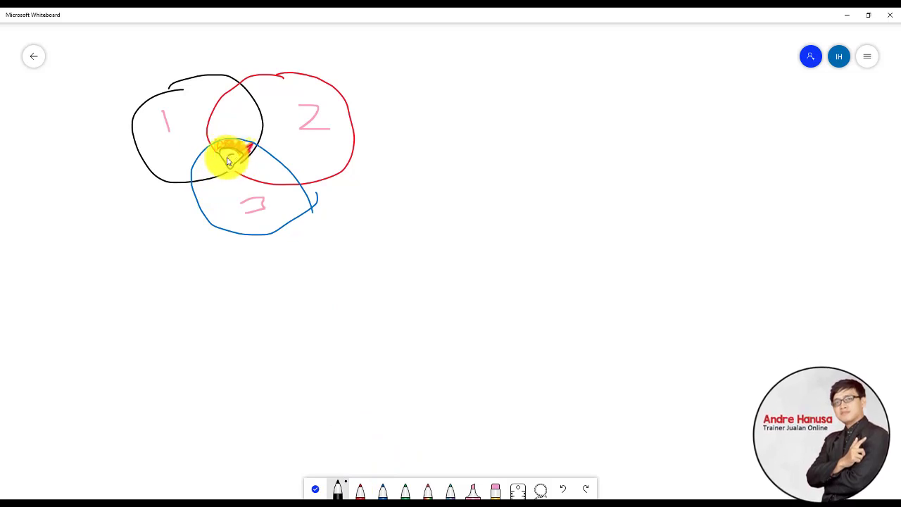
pyautogui.moveTo(230, 164)
pyautogui.mouseDown()
pyautogui.moveTo(144, 237)
pyautogui.moveTo(139, 255)
pyautogui.mouseUp()
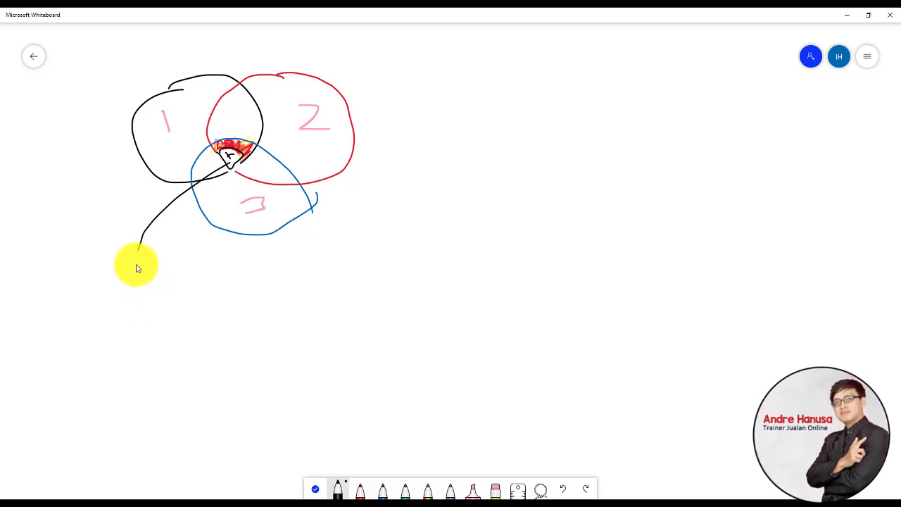
pyautogui.moveTo(136, 262)
pyautogui.mouseDown()
pyautogui.moveTo(118, 286)
pyautogui.moveTo(185, 285)
pyautogui.moveTo(181, 303)
pyautogui.moveTo(222, 299)
pyautogui.mouseUp()
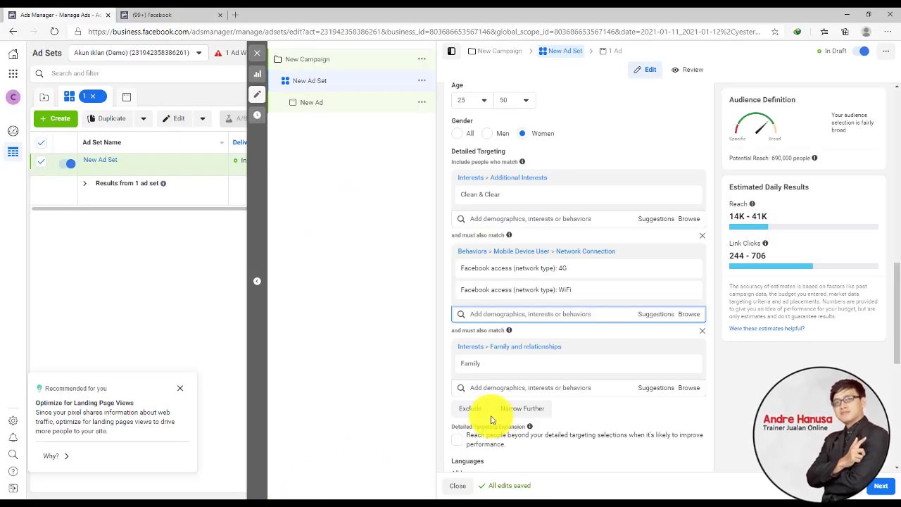
# Add an exclusion condition to the ad set's detailed targeting and search it for "single", leaving the suggestions unselected.
pyautogui.click(470, 410)
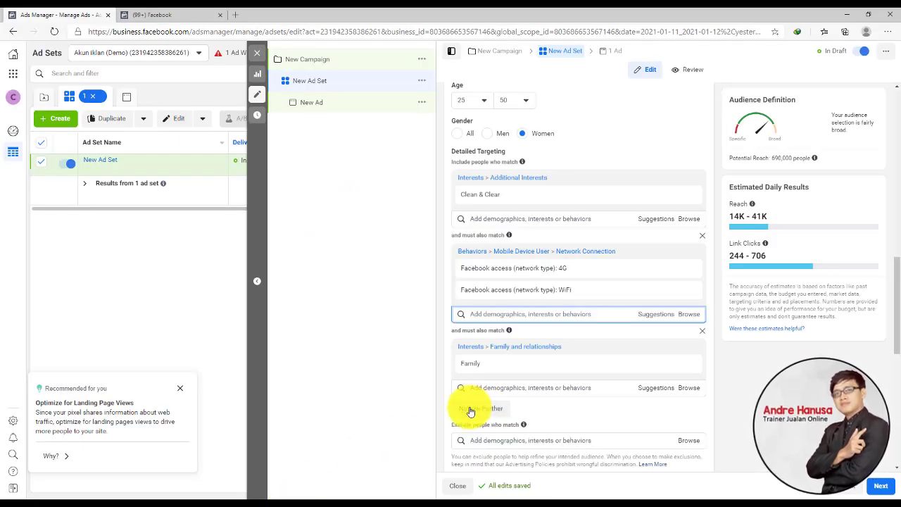
pyautogui.scroll(-3, 519, 395)
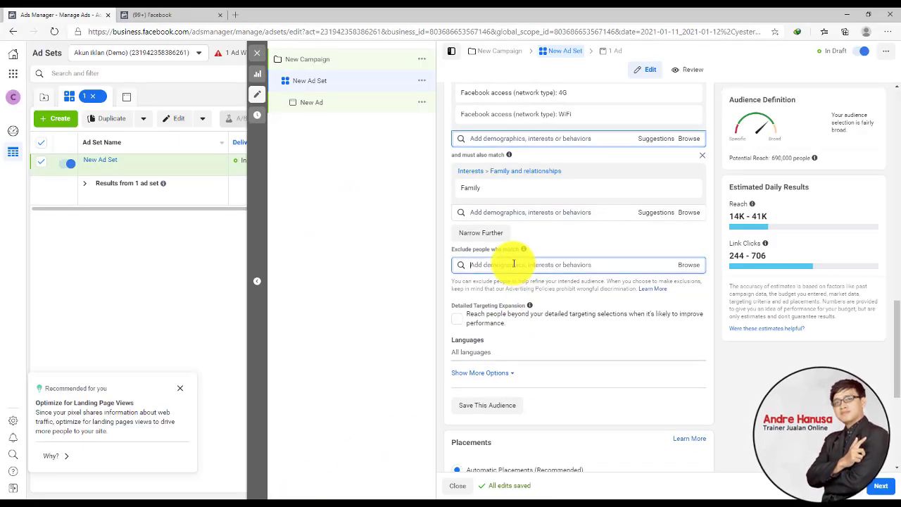
pyautogui.write('single')
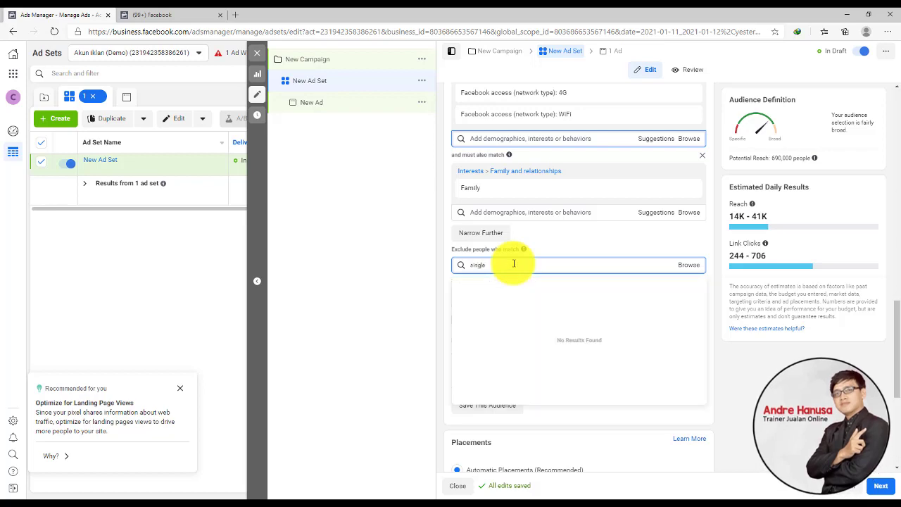
pyautogui.scroll(-5, 553, 322)
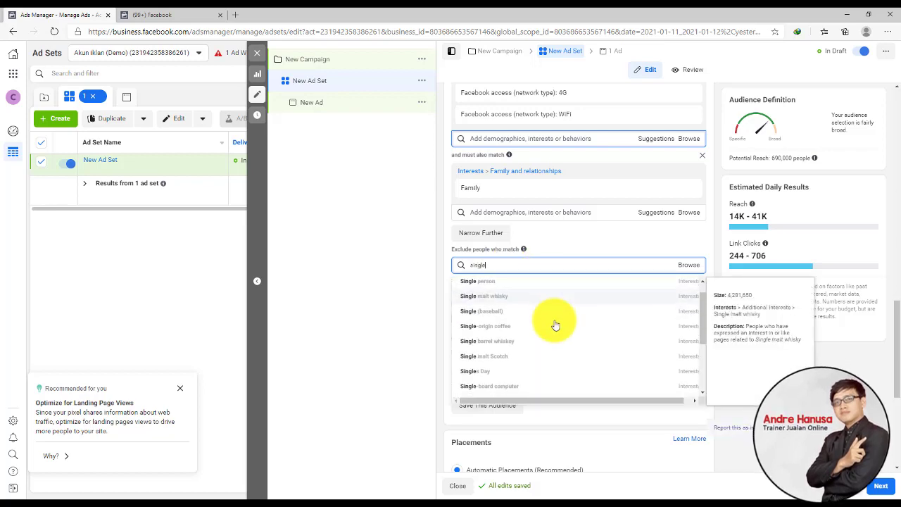
pyautogui.scroll(-4, 576, 334)
pyautogui.scroll(3, 728, 372)
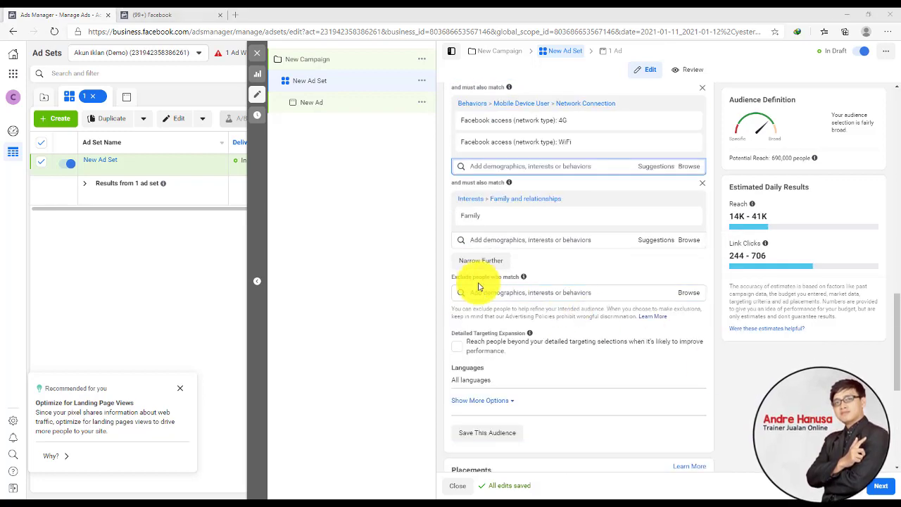
pyautogui.click(330, 280)
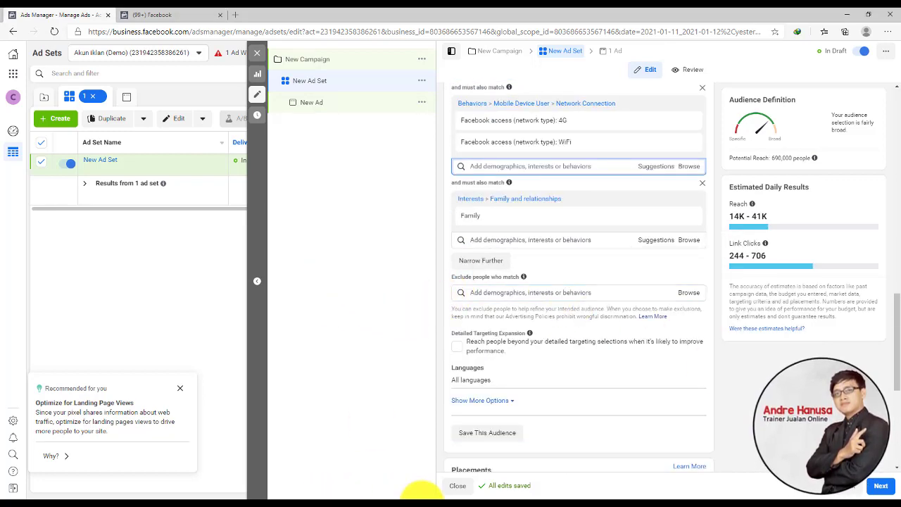
# In Microsoft Whiteboard, draw a black circle labelled 2G at the callout's end and an overlapping circle labelled 3G below it.
pyautogui.click(442, 506)
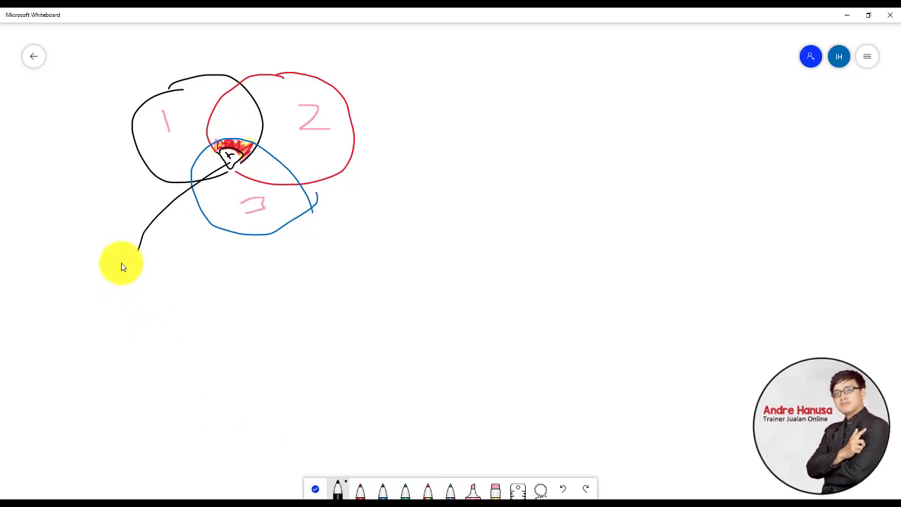
pyautogui.moveTo(121, 266)
pyautogui.mouseDown()
pyautogui.moveTo(135, 278)
pyautogui.moveTo(165, 257)
pyautogui.moveTo(144, 292)
pyautogui.moveTo(161, 268)
pyautogui.moveTo(187, 303)
pyautogui.moveTo(181, 261)
pyautogui.mouseUp()
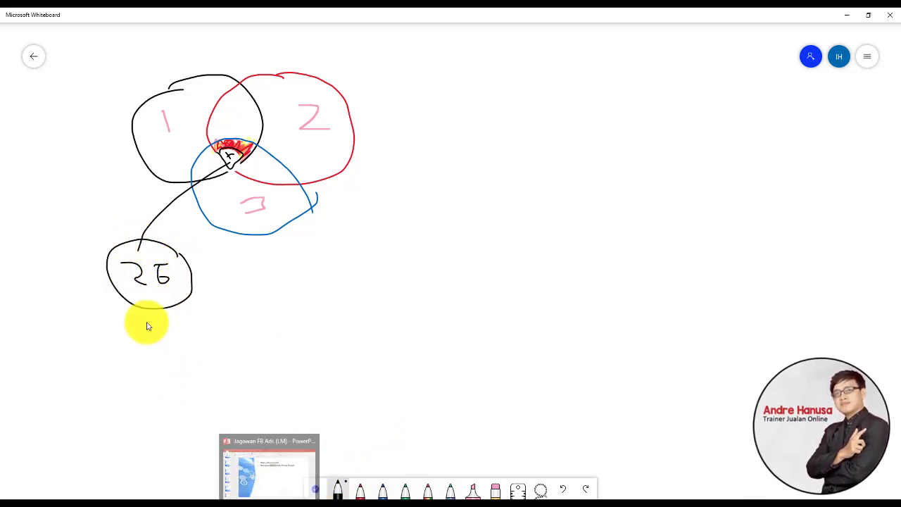
pyautogui.moveTo(147, 322)
pyautogui.mouseDown()
pyautogui.moveTo(157, 343)
pyautogui.moveTo(170, 339)
pyautogui.moveTo(131, 328)
pyautogui.moveTo(185, 304)
pyautogui.mouseUp()
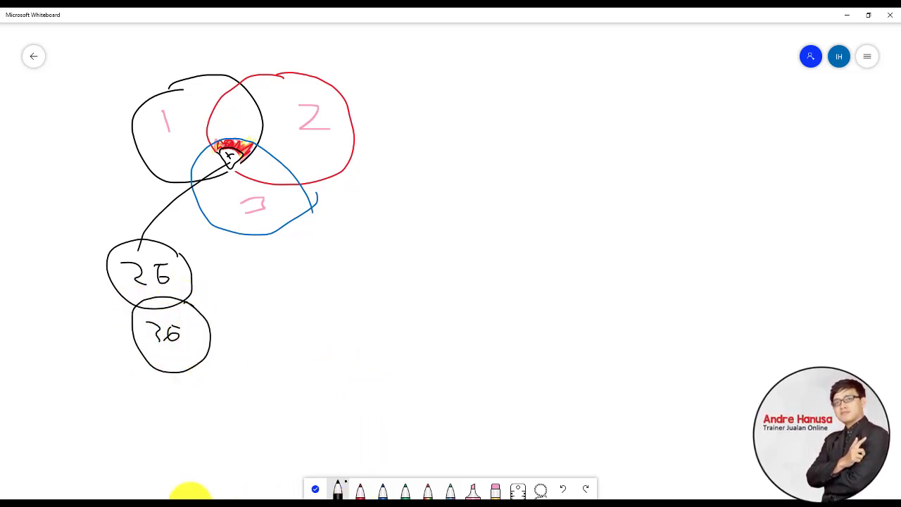
# Return to Ads Manager, search the exclusion condition for "3g" and exclude Facebook access (network type): 3G.
pyautogui.click(289, 496)
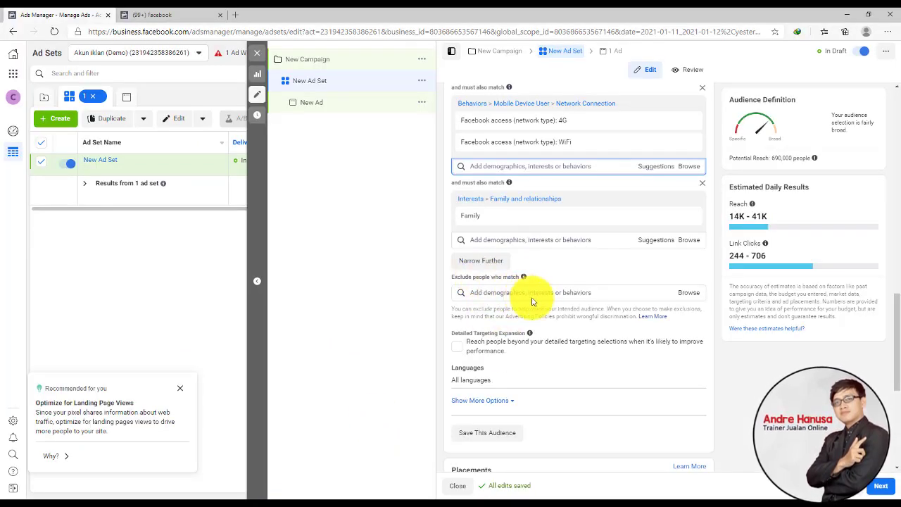
pyautogui.scroll(2, 527, 362)
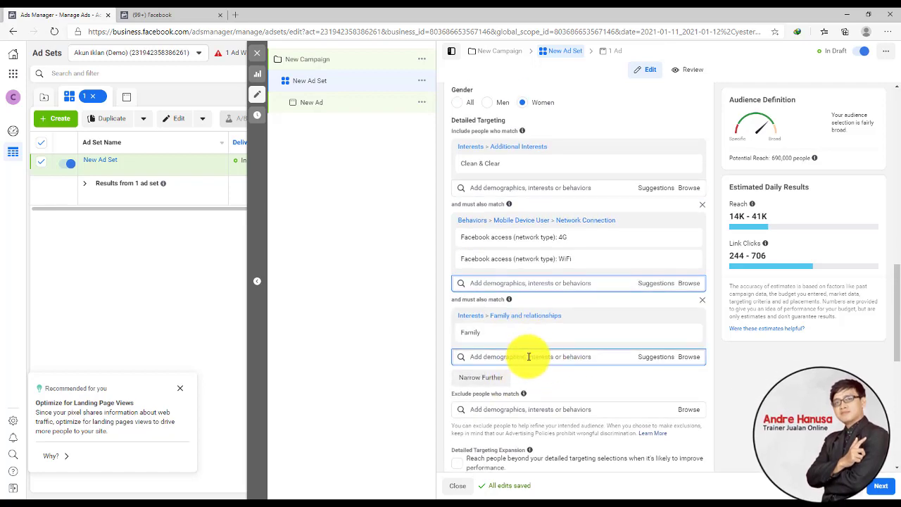
pyautogui.scroll(1, 538, 349)
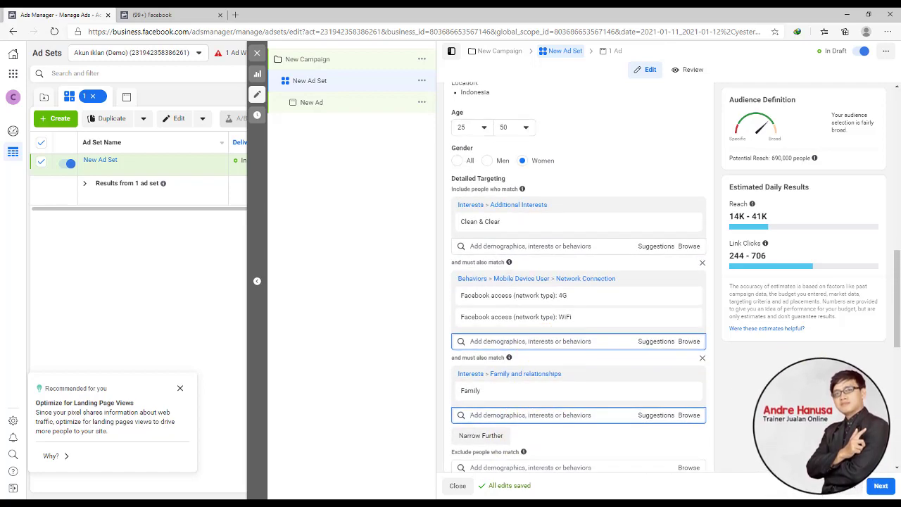
pyautogui.scroll(-4, 528, 258)
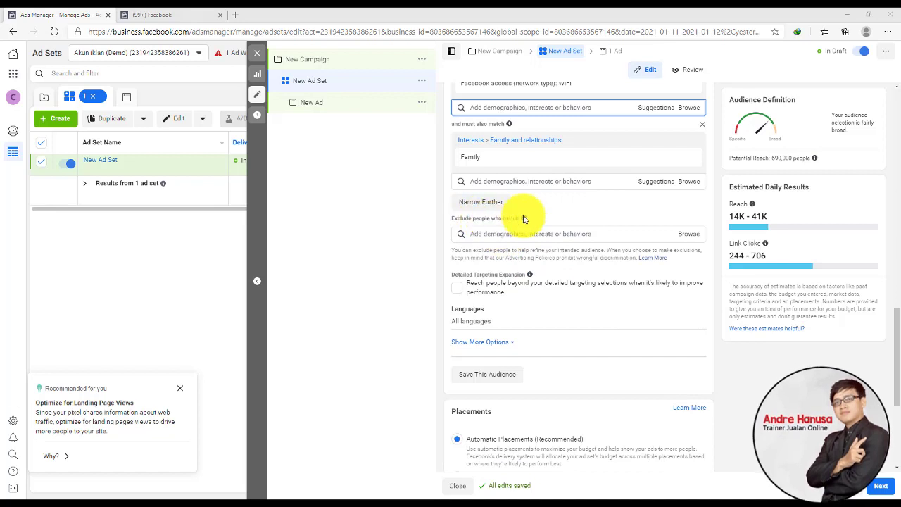
pyautogui.click(496, 235)
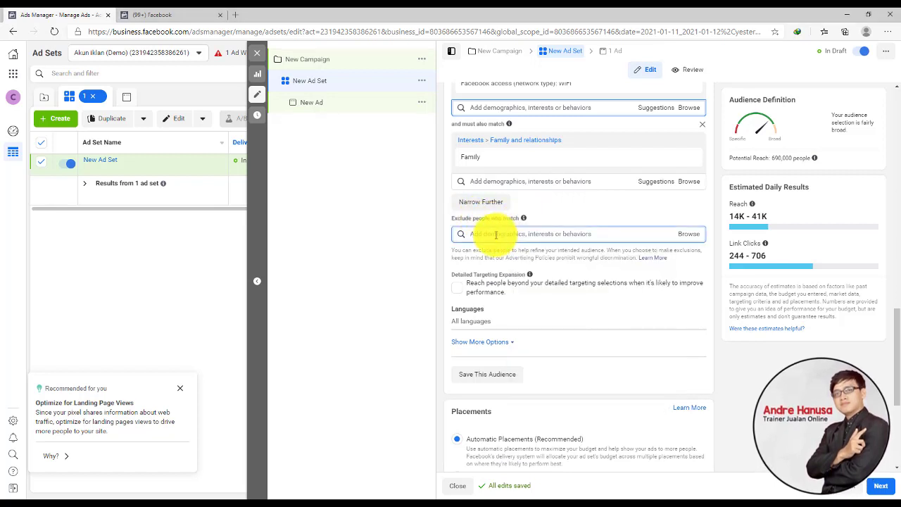
pyautogui.write('3g')
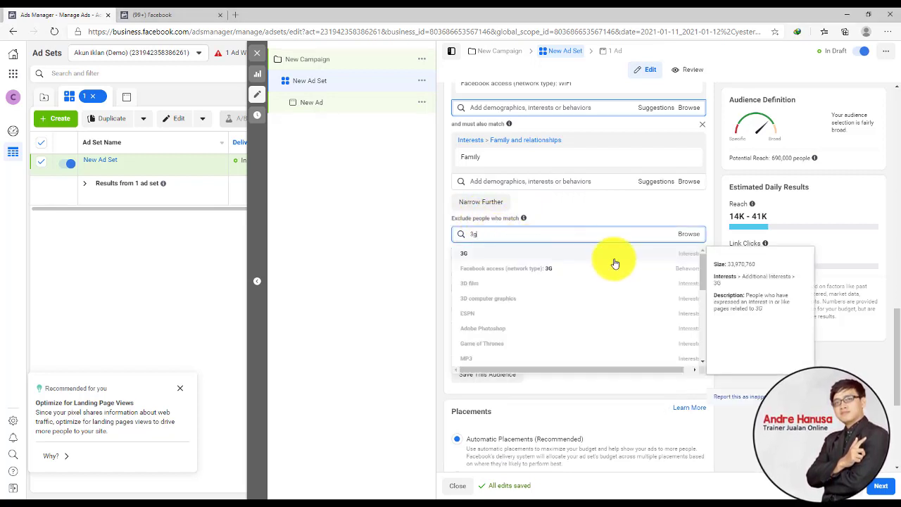
pyautogui.click(548, 268)
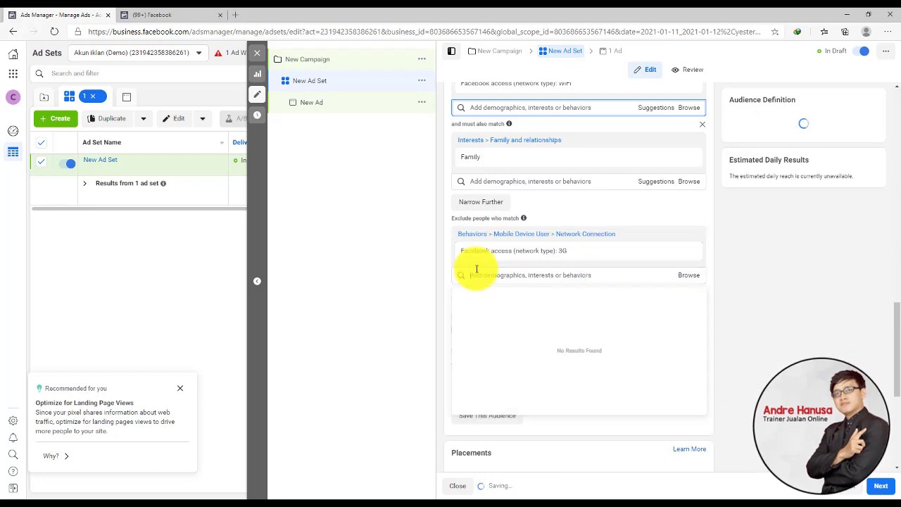
pyautogui.click(405, 260)
# Review the ad set's location, age, gender, narrowing conditions and exclusion against the audience definition.
pyautogui.scroll(2, 610, 256)
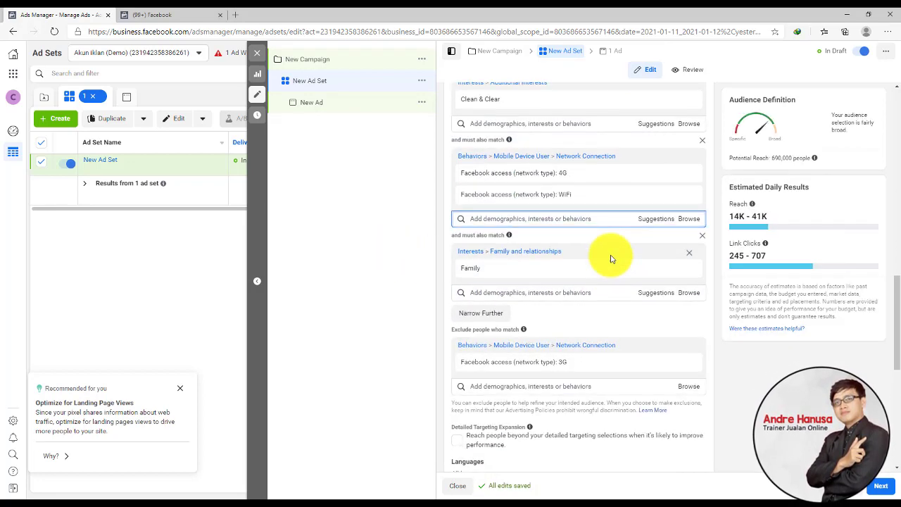
pyautogui.scroll(-1, 570, 327)
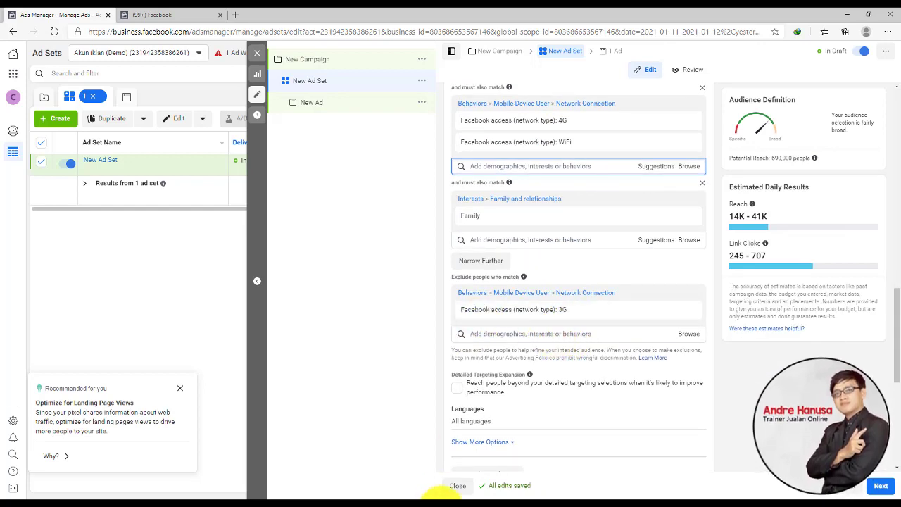
pyautogui.scroll(-2, 547, 296)
pyautogui.scroll(2, 549, 267)
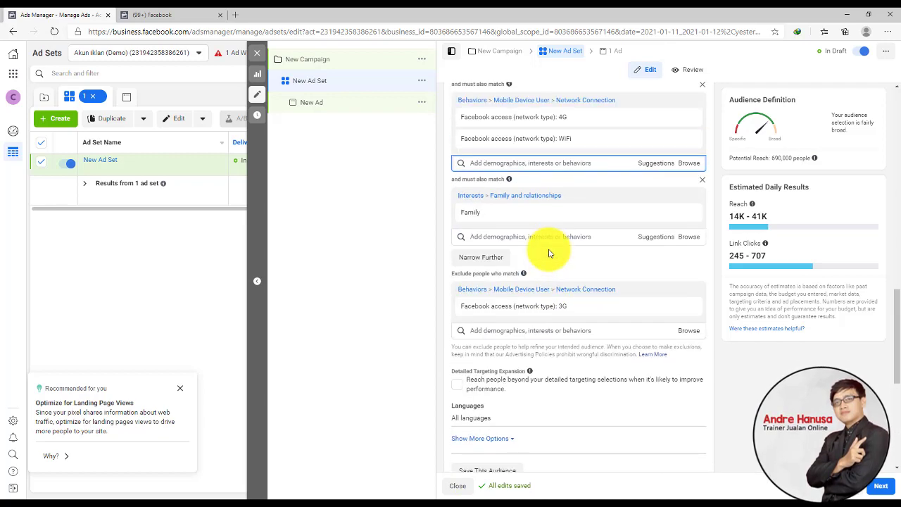
pyautogui.scroll(4, 550, 253)
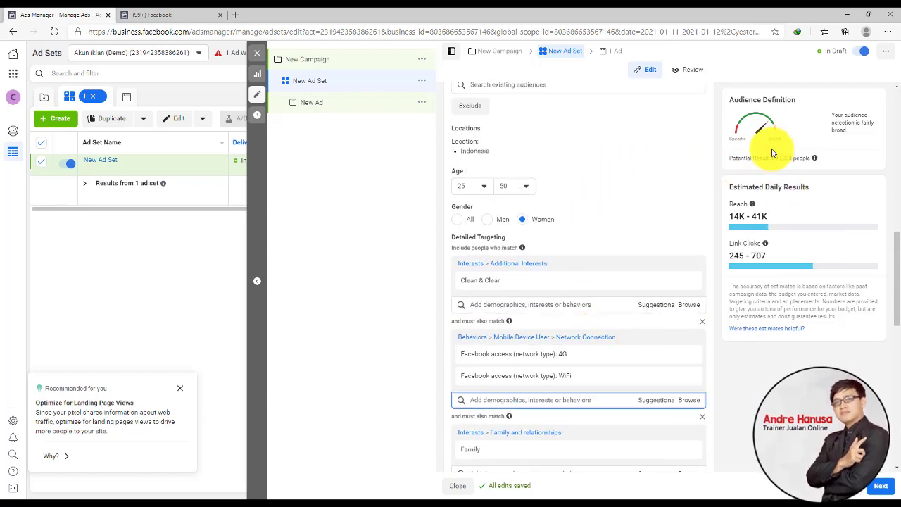
pyautogui.scroll(3, 495, 252)
pyautogui.scroll(-1, 617, 319)
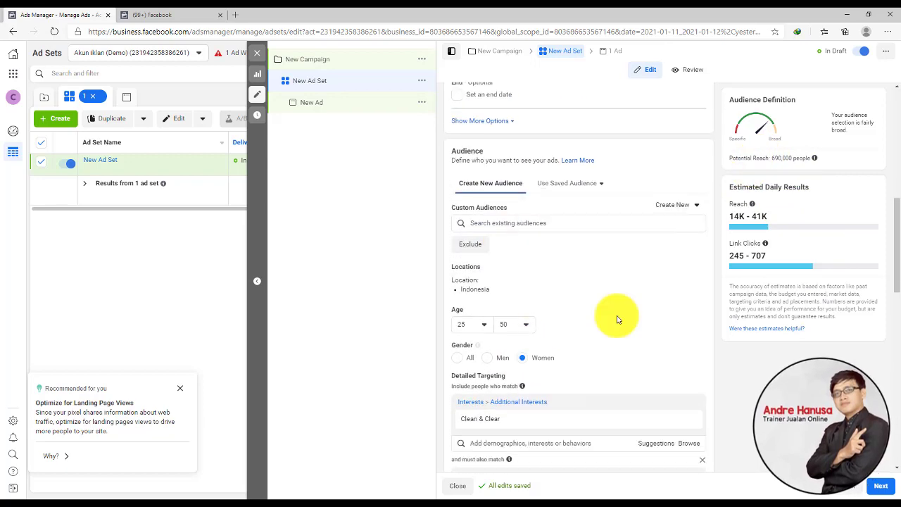
pyautogui.scroll(-2, 617, 319)
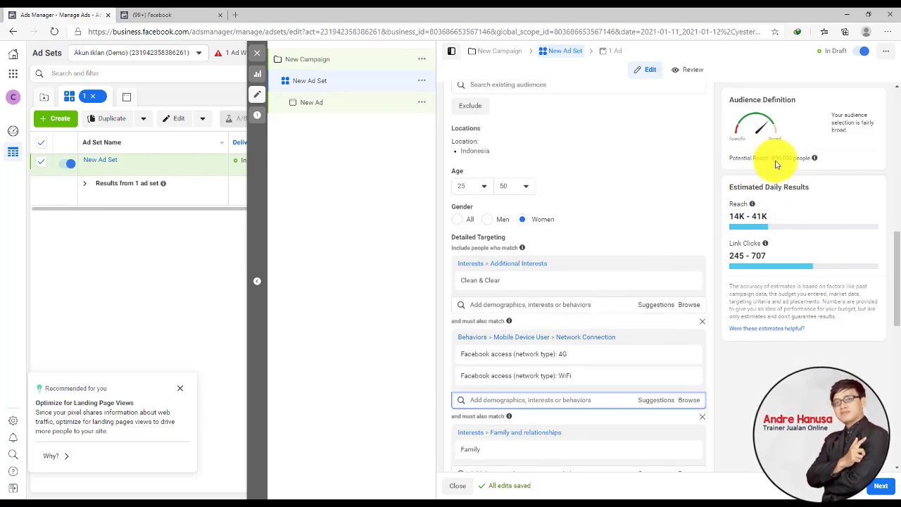
# Examine the potential reach and the estimated daily reach range alongside the budget and audience settings.
pyautogui.moveTo(827, 165)
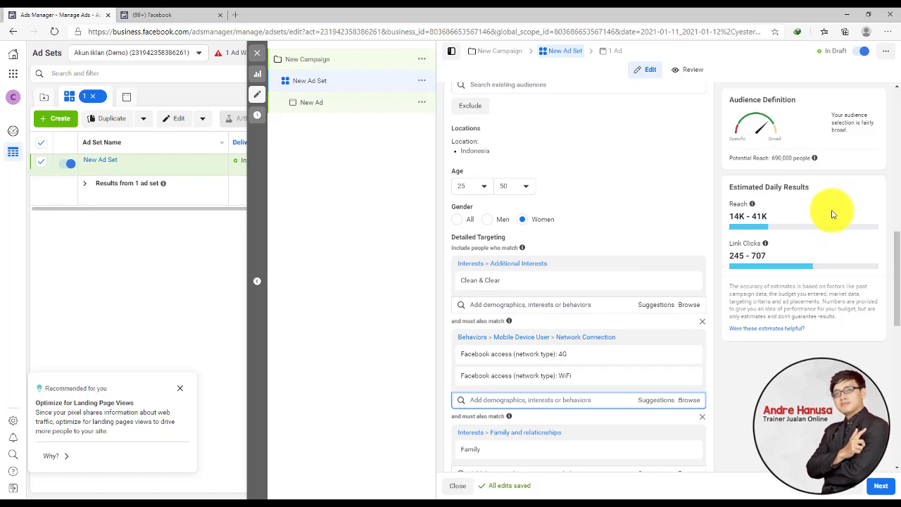
pyautogui.scroll(1, 632, 224)
pyautogui.scroll(5, 633, 224)
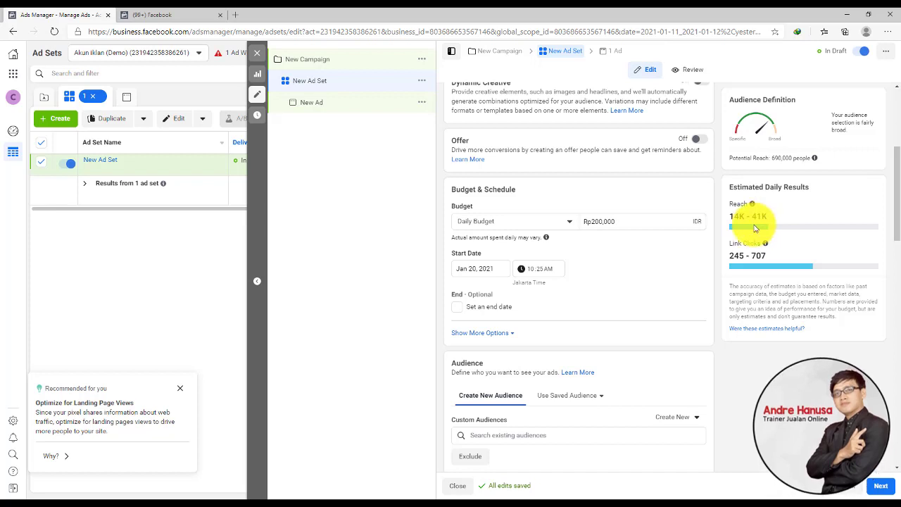
pyautogui.scroll(1, 775, 211)
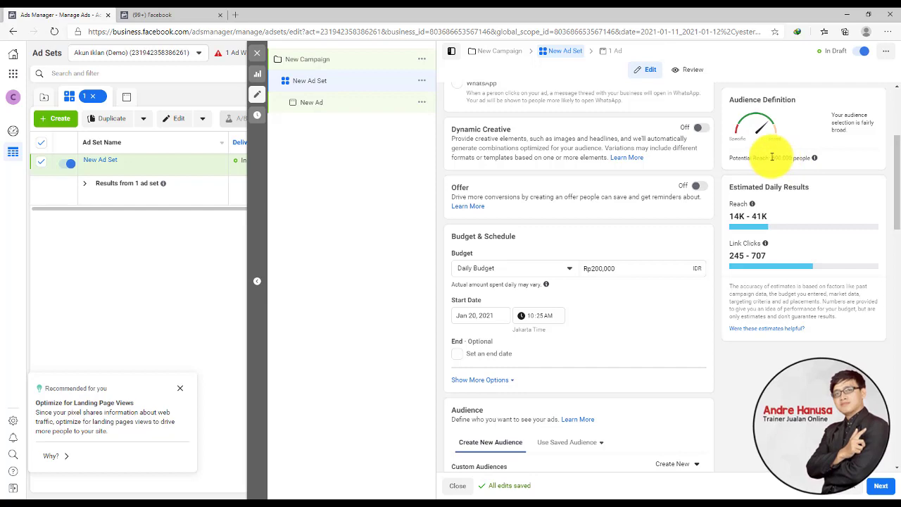
pyautogui.scroll(-5, 570, 280)
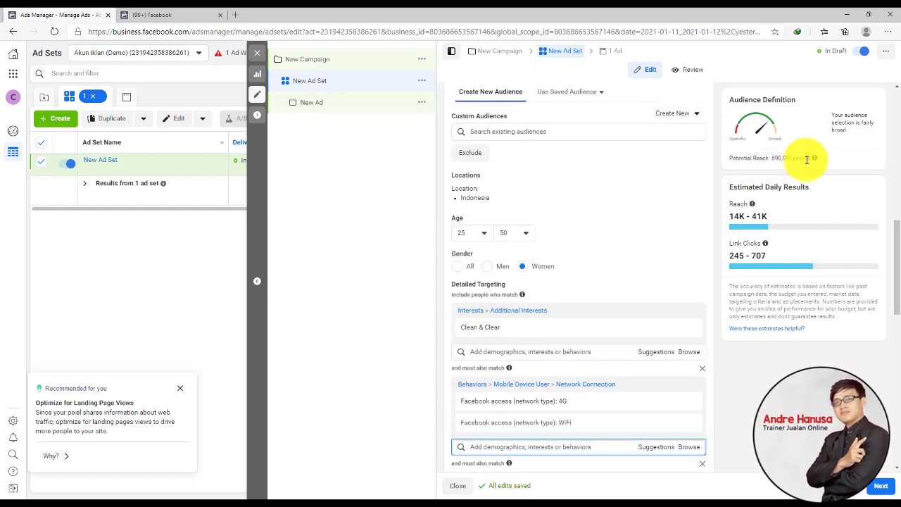
pyautogui.scroll(3, 624, 201)
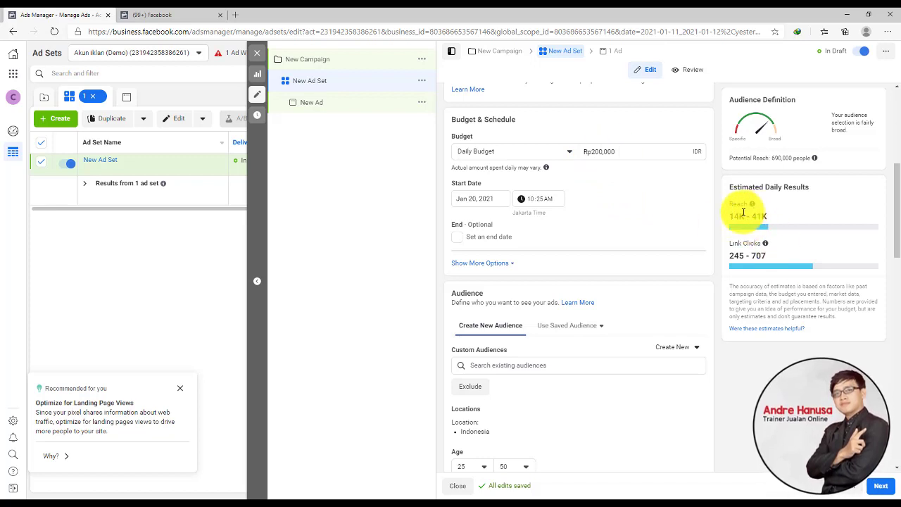
pyautogui.moveTo(729, 216); pyautogui.dragTo(779, 223)
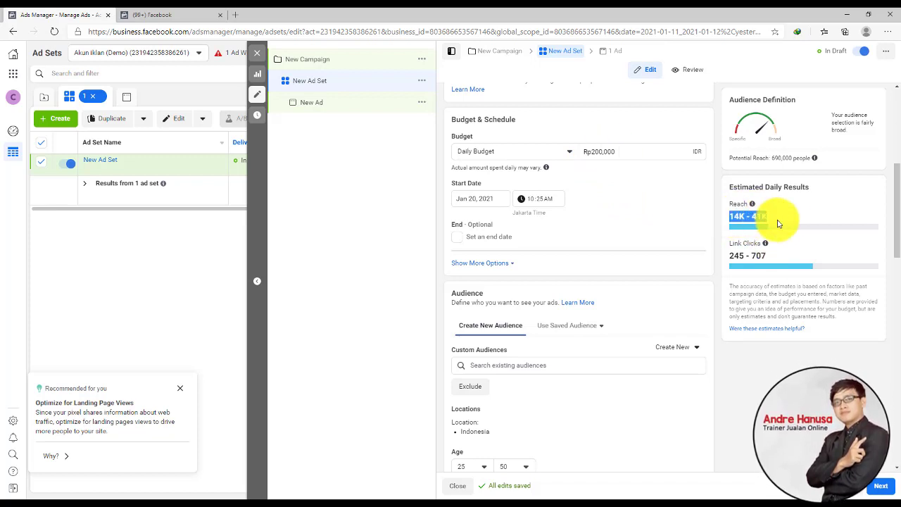
pyautogui.click(780, 222)
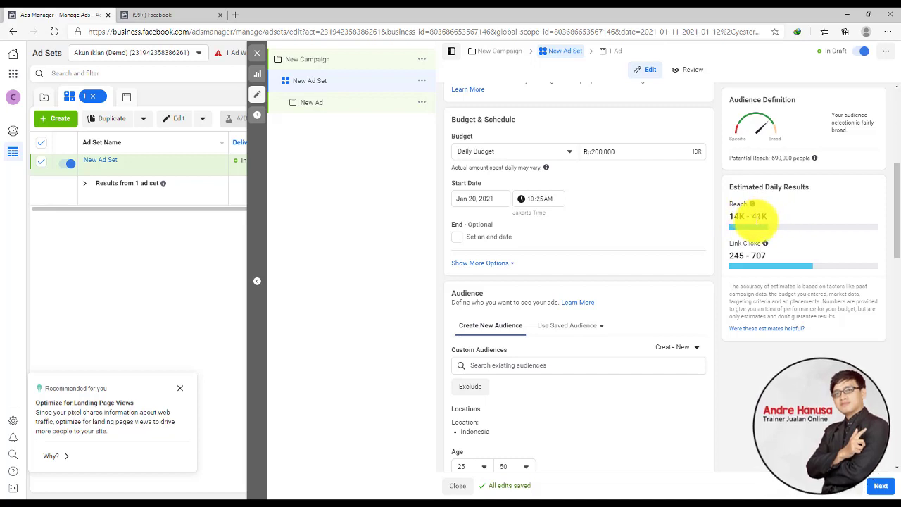
pyautogui.moveTo(751, 216); pyautogui.dragTo(771, 223)
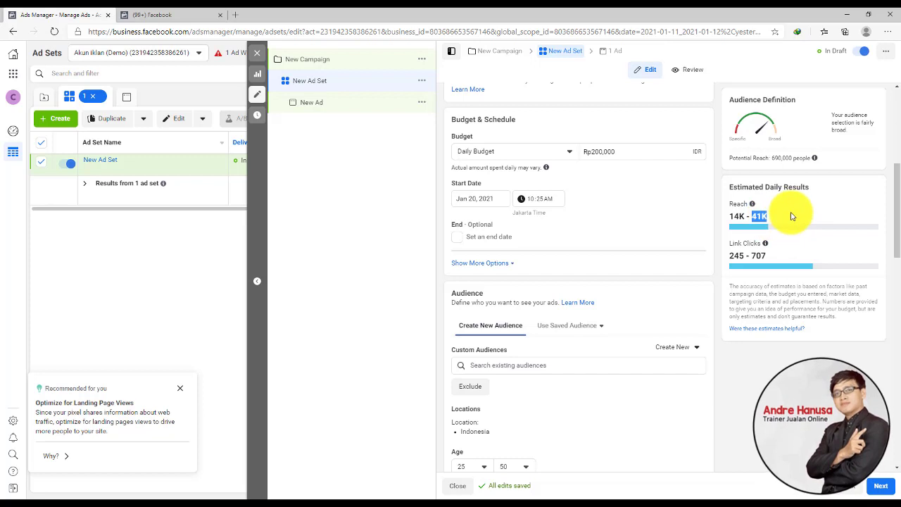
pyautogui.click(758, 216)
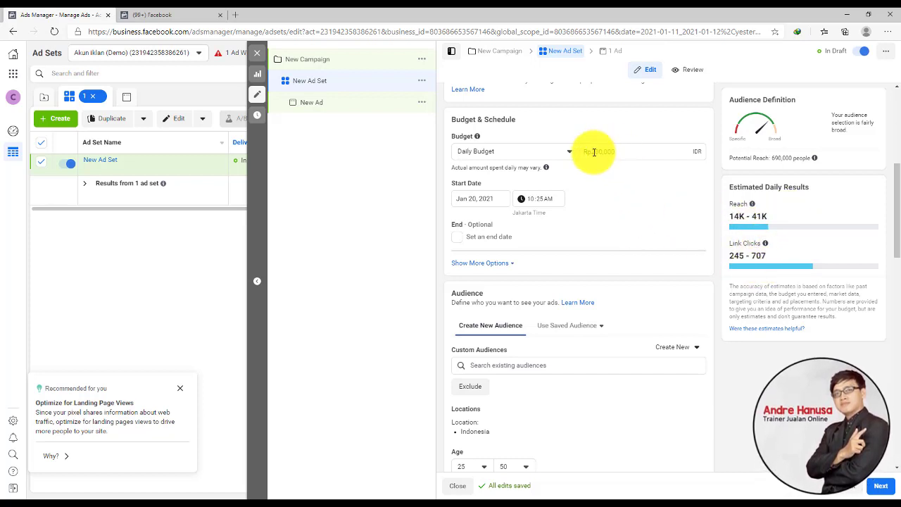
# Set the ad set's daily budget to Rp300,000 and check the updated daily estimates and remaining targeting settings.
pyautogui.moveTo(592, 153); pyautogui.dragTo(599, 152)
pyautogui.write('3')
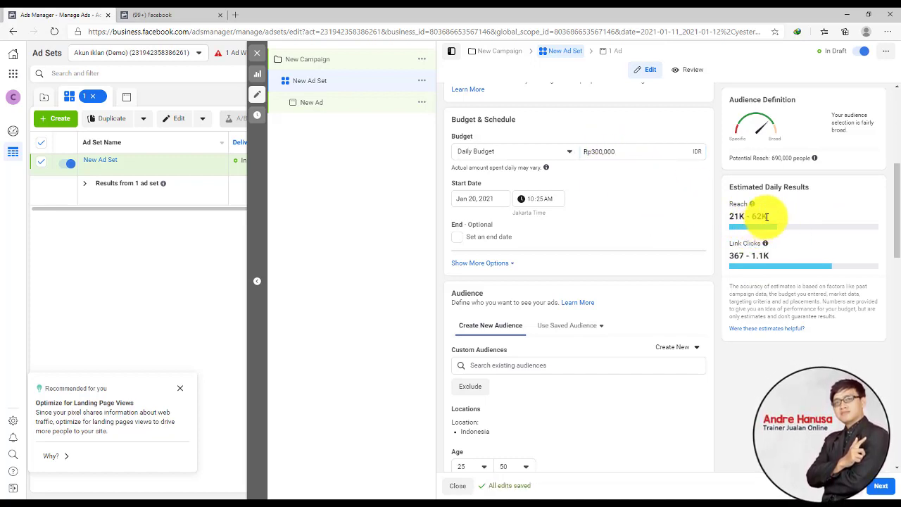
pyautogui.scroll(-10, 553, 300)
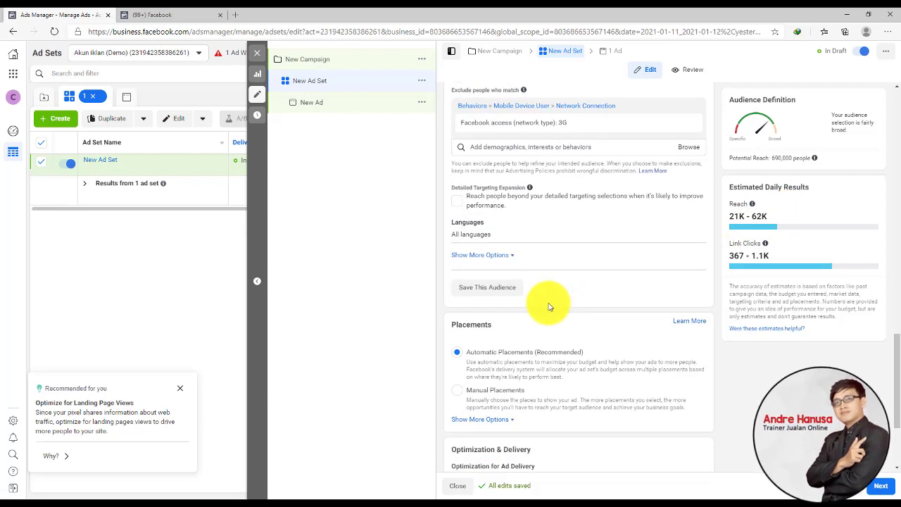
pyautogui.scroll(3, 535, 313)
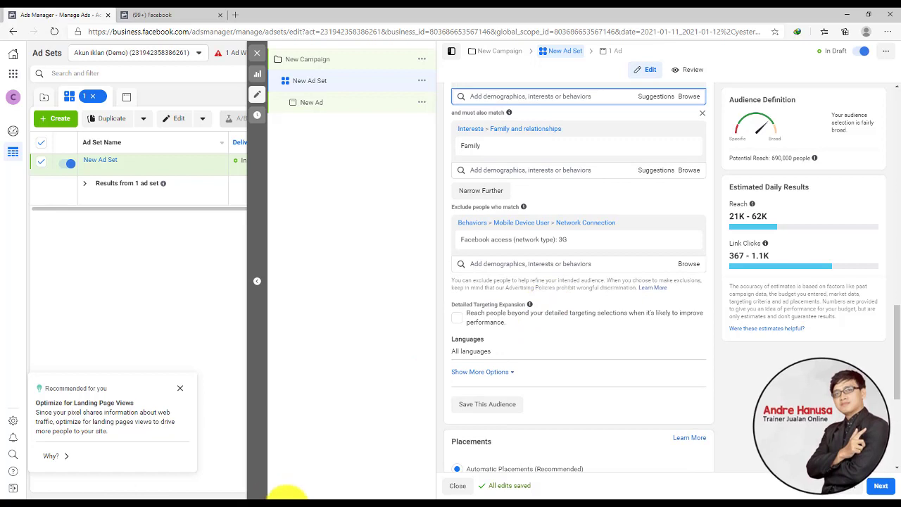
# Switch to the Jagowan FB Ads presentation in PowerPoint and clear the selection on the slide about audience interest and Narrow.
pyautogui.moveTo(285, 493)
pyautogui.click(274, 479)
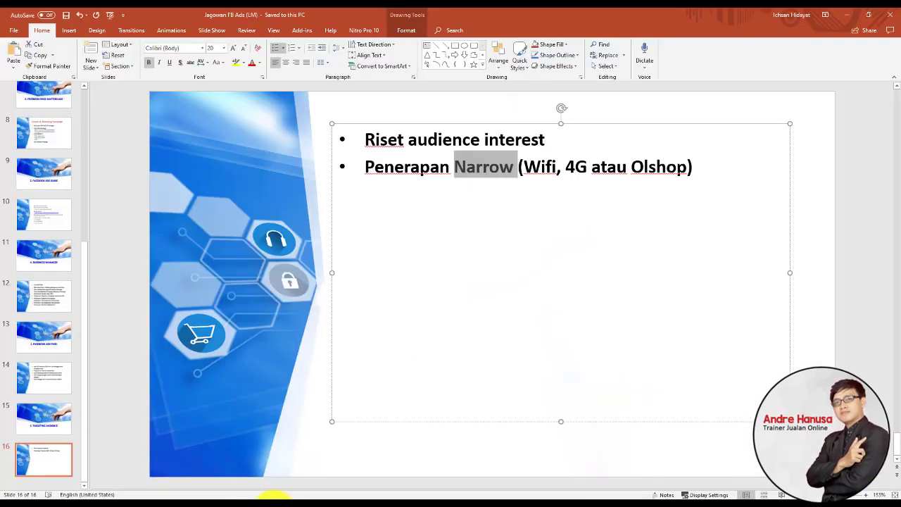
pyautogui.click(549, 276)
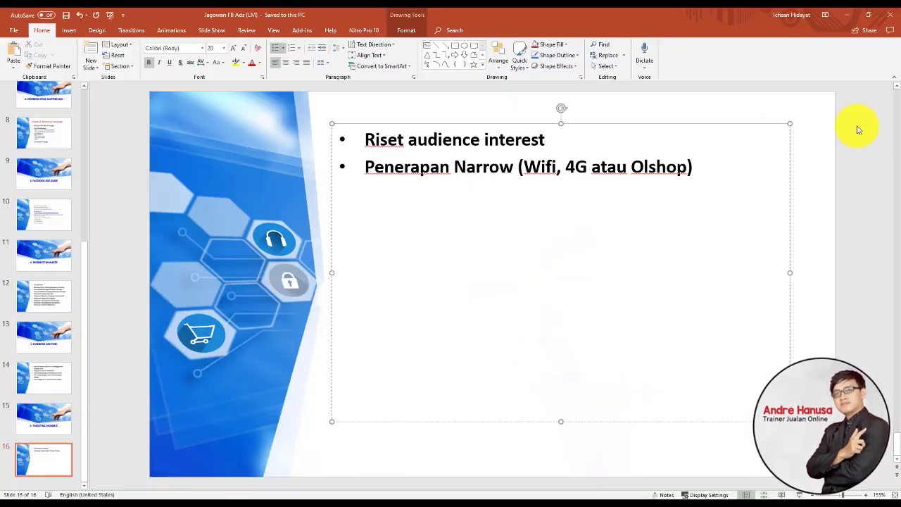
pyautogui.click(835, 139)
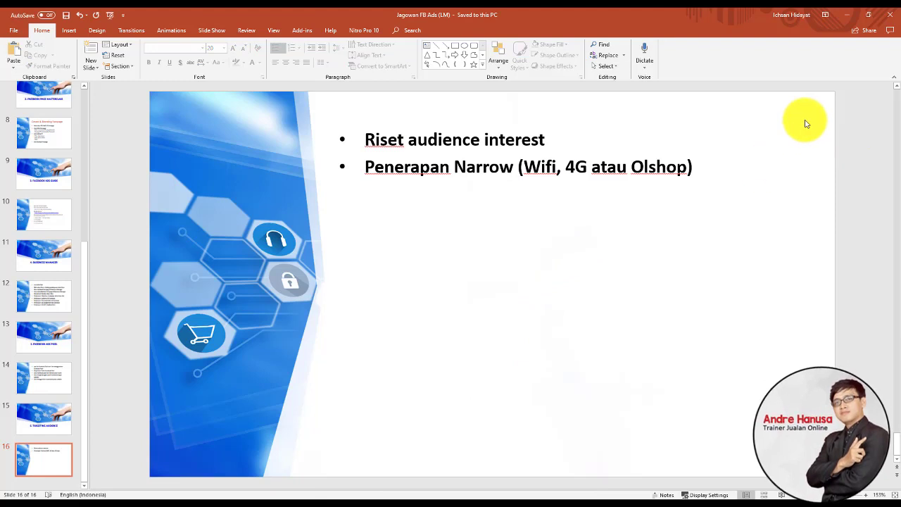